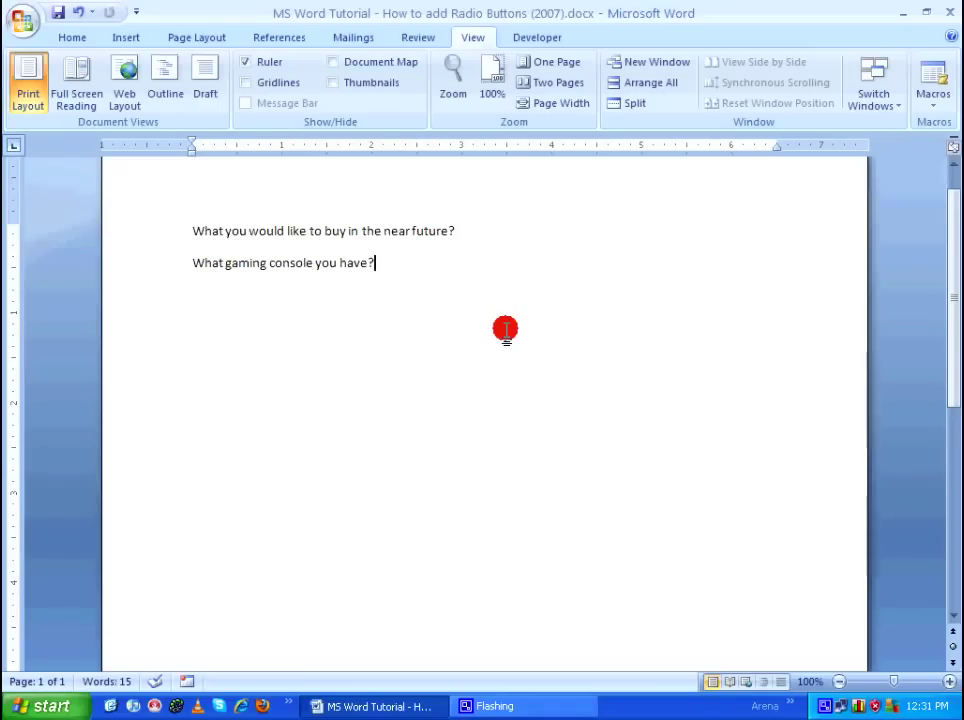
# Switch the ribbon to the Developer tab above the two survey questions.
pyautogui.click(538, 38)
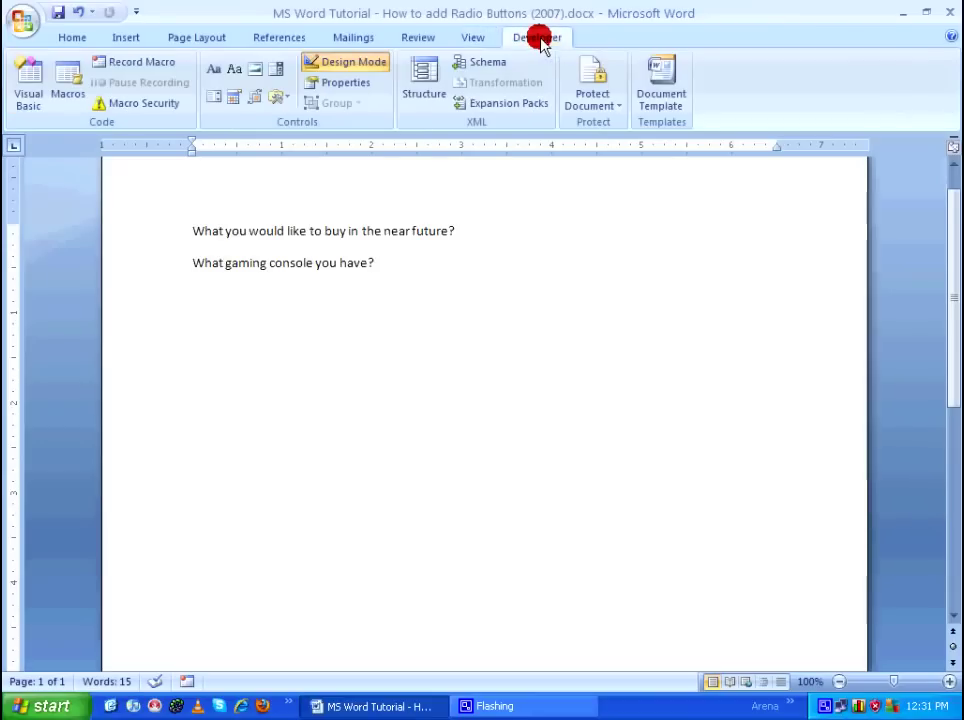
pyautogui.click(20, 18)
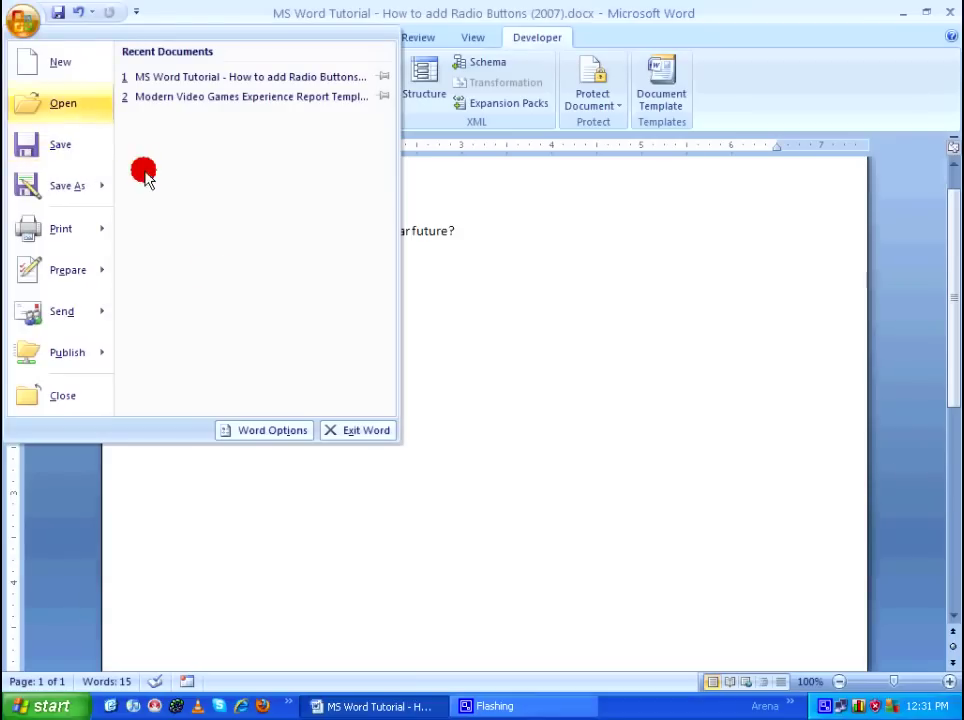
pyautogui.click(255, 436)
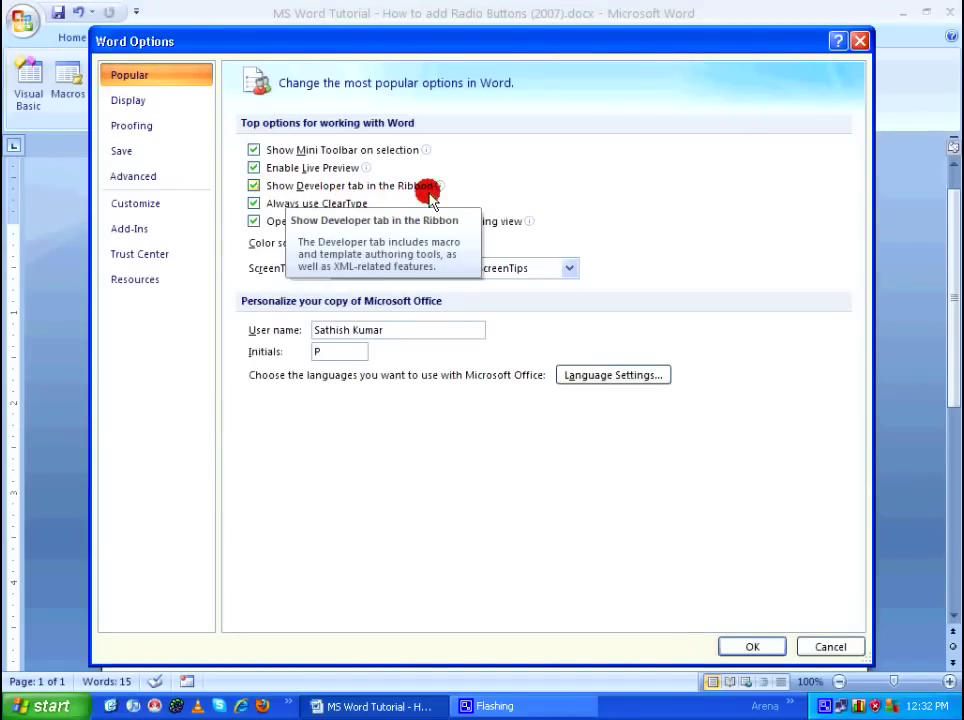
pyautogui.click(750, 647)
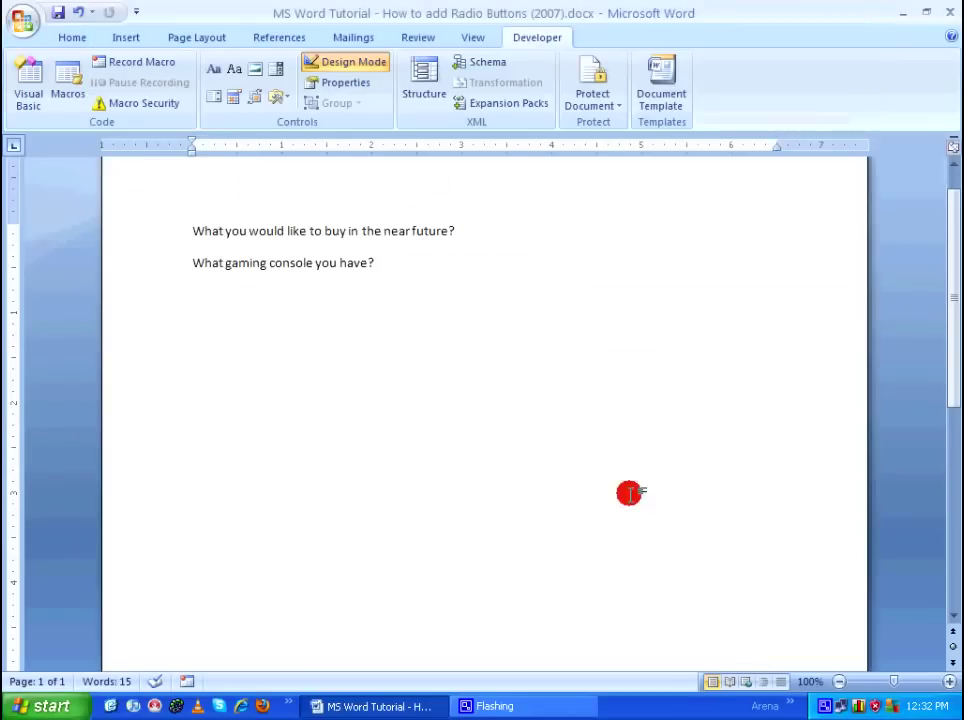
# Insert OptionButton1 and OptionButton2 on new lines below the purchase question.
pyautogui.click(394, 267)
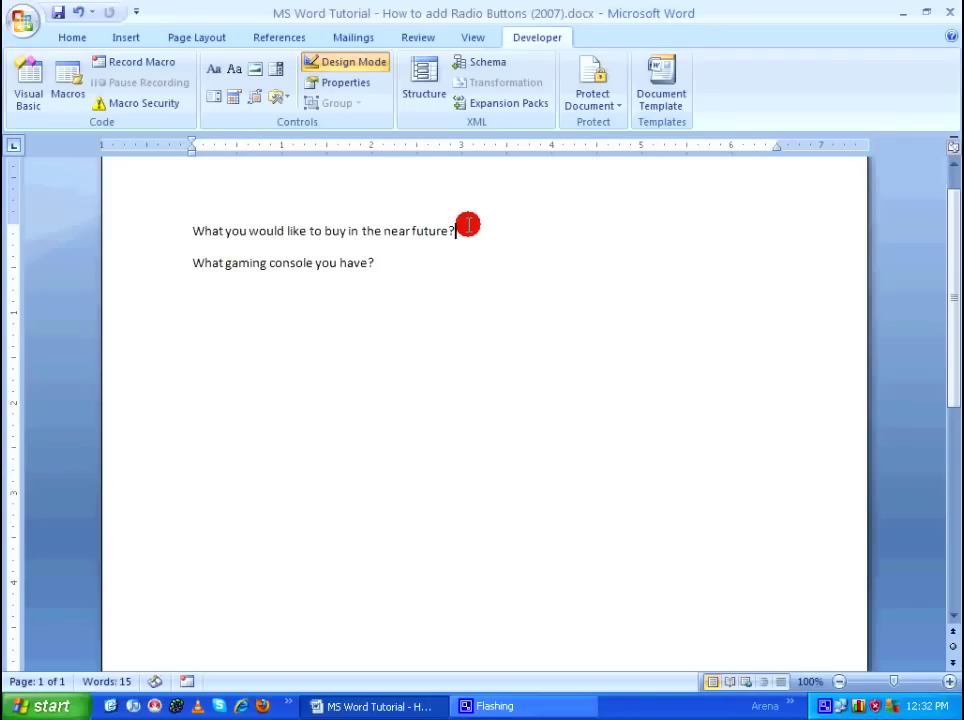
pyautogui.press('Return')
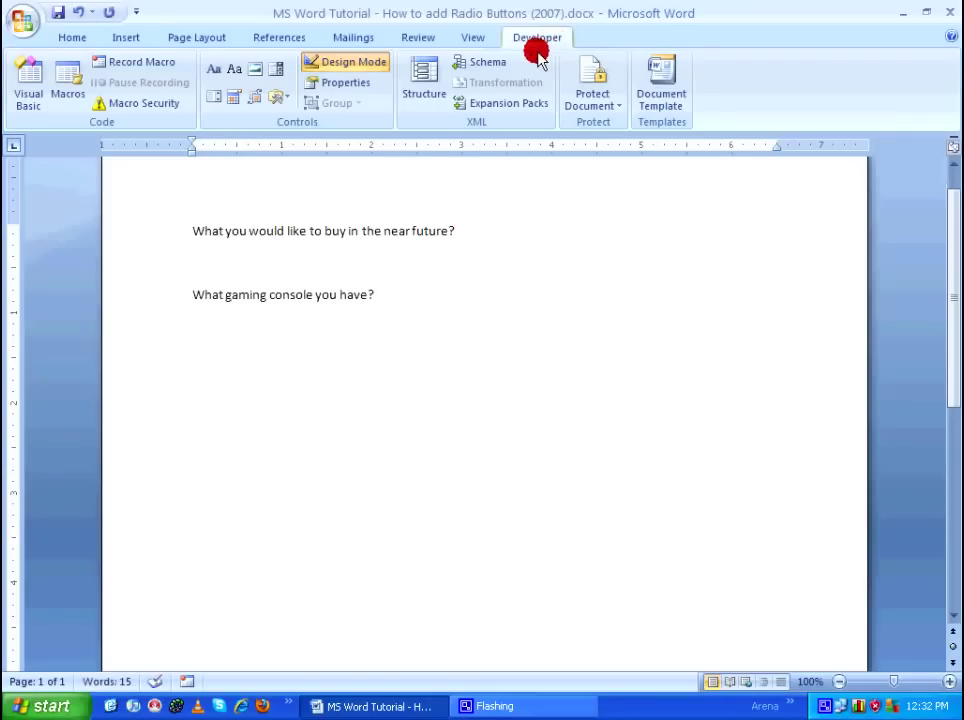
pyautogui.click(283, 98)
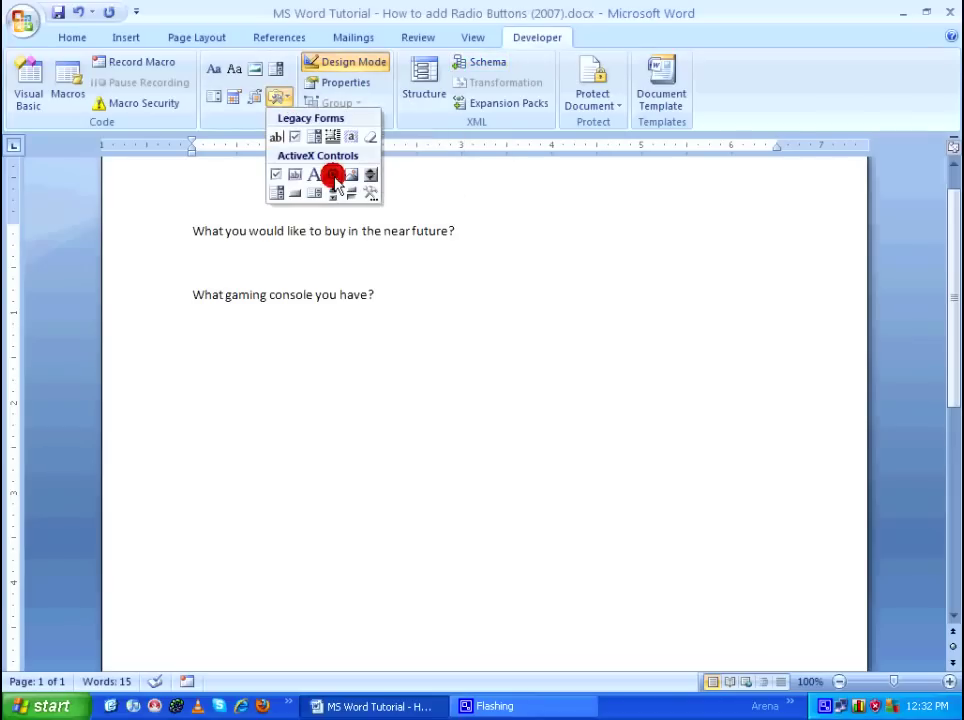
pyautogui.click(332, 176)
pyautogui.press('Return')
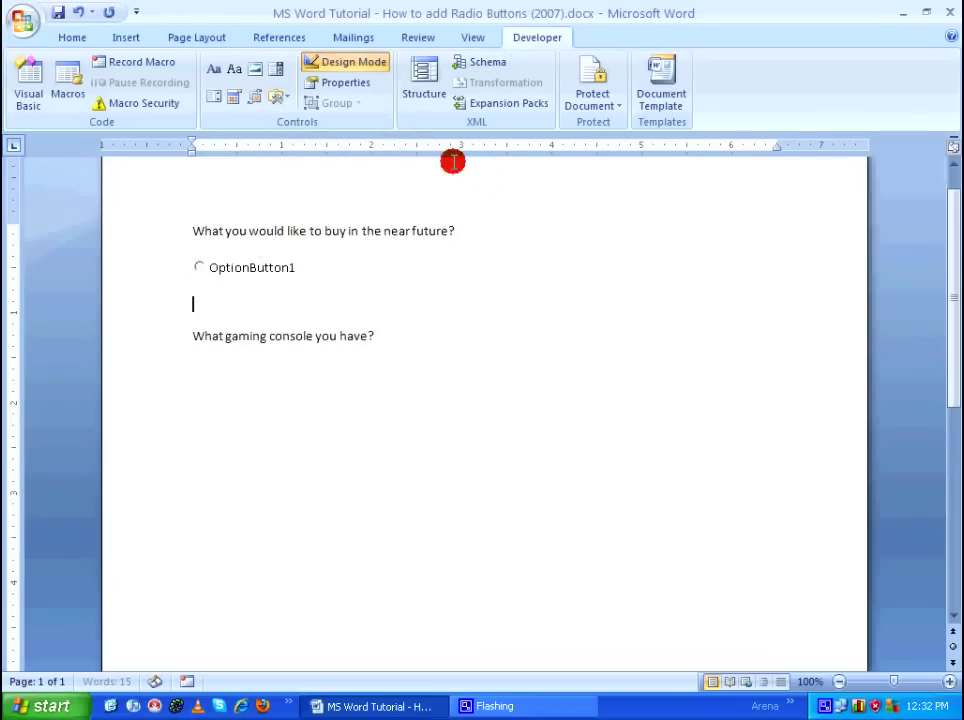
pyautogui.click(283, 97)
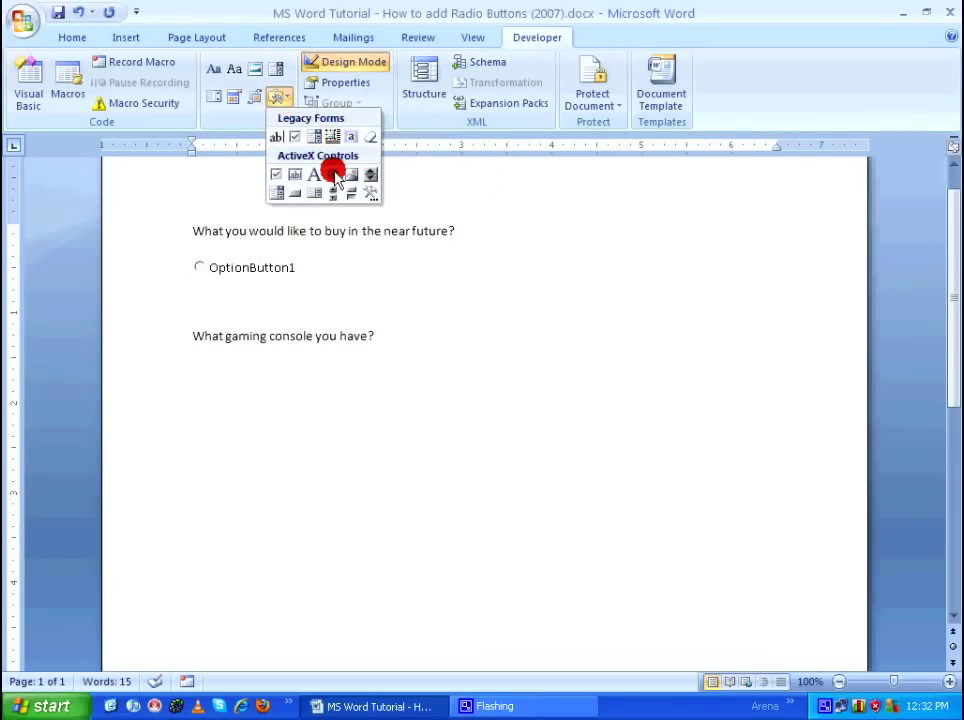
pyautogui.click(333, 175)
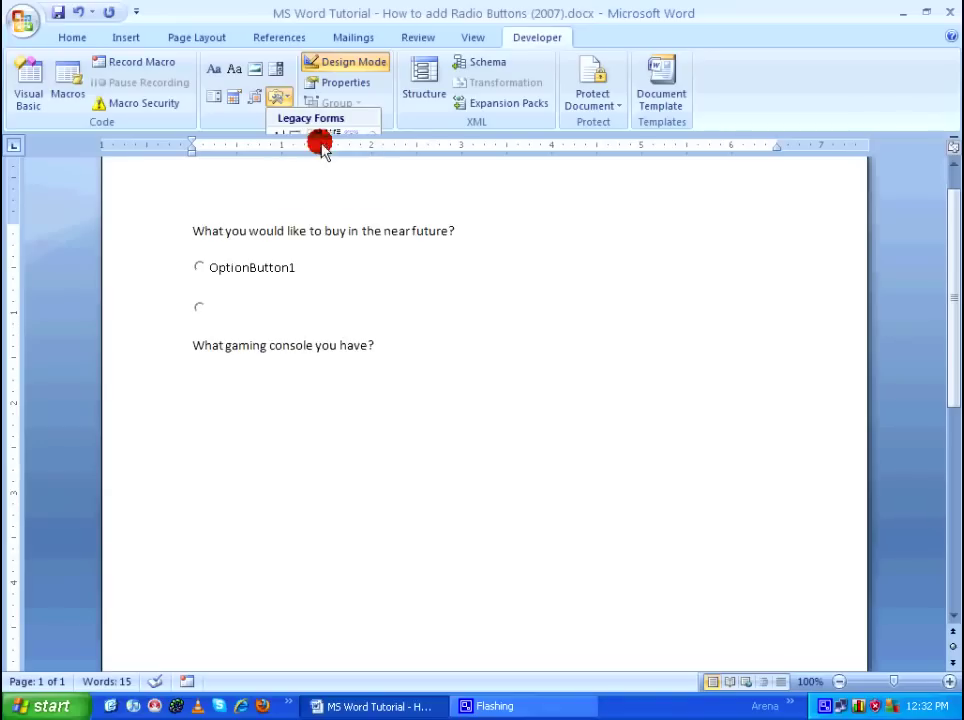
pyautogui.press('End')
pyautogui.press('Return')
# Add OptionButton3 and OptionButton4 on their own lines beneath the first two.
pyautogui.click(280, 97)
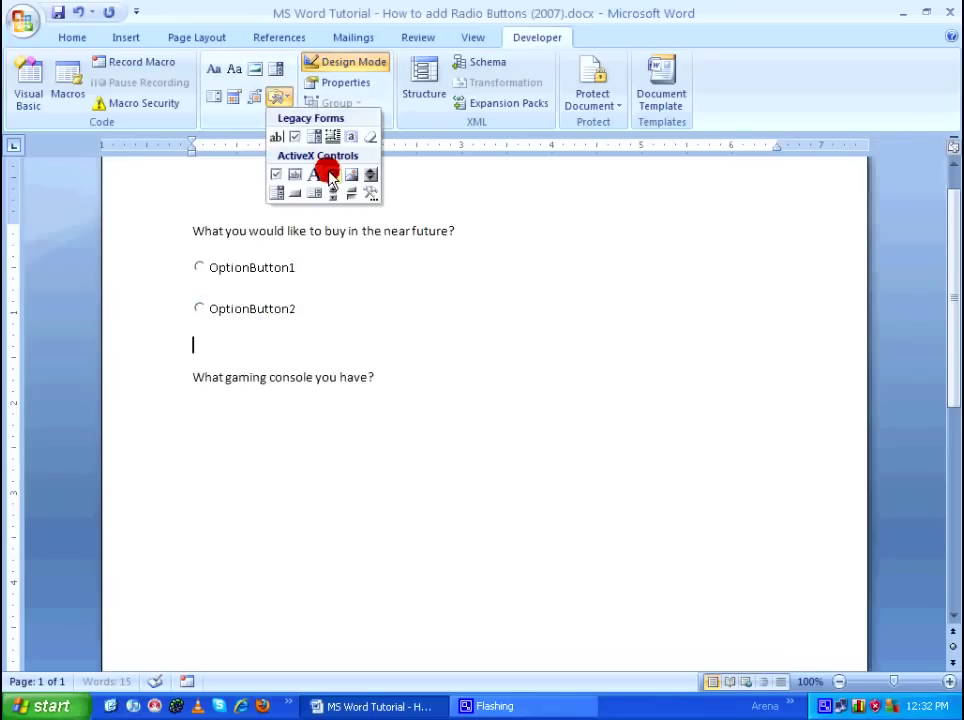
pyautogui.click(333, 175)
pyautogui.press('End')
pyautogui.press('Return')
pyautogui.click(280, 97)
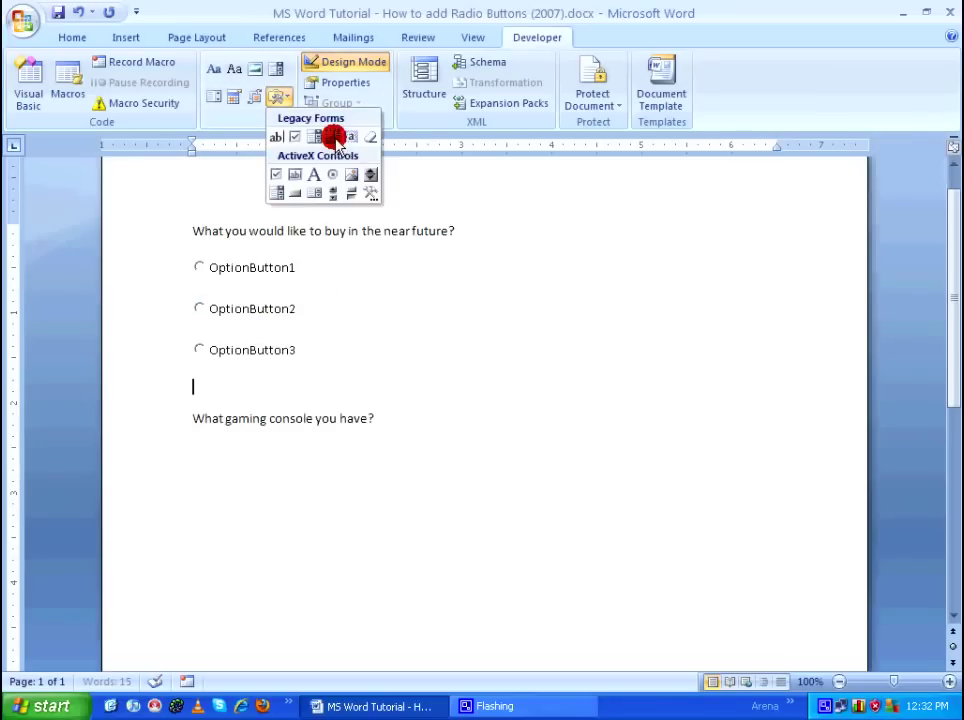
pyautogui.click(335, 176)
pyautogui.click(359, 453)
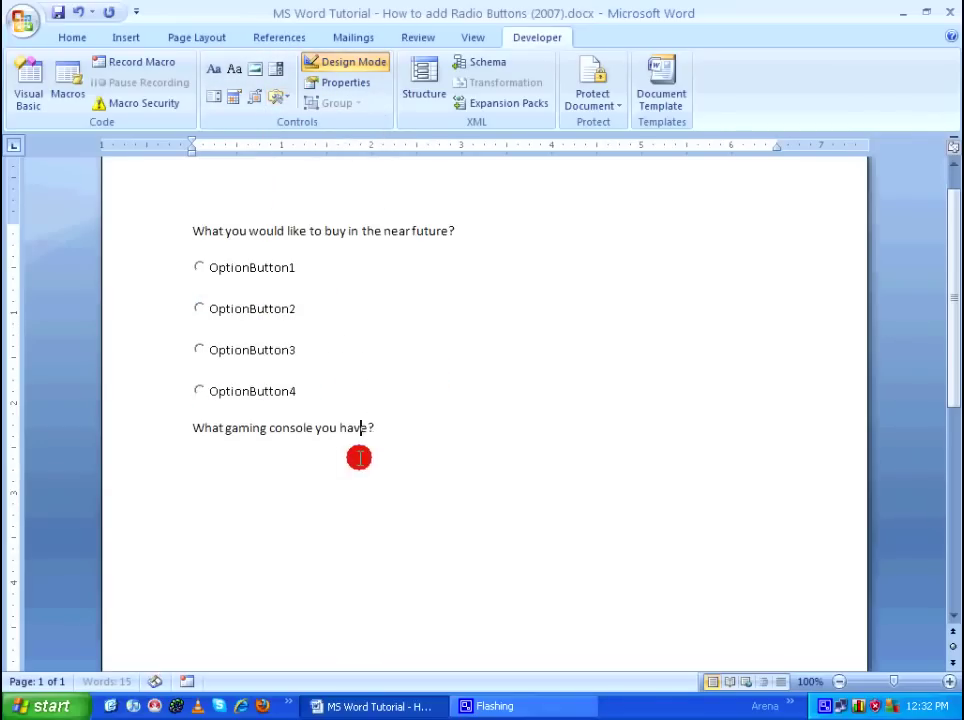
pyautogui.press('End')
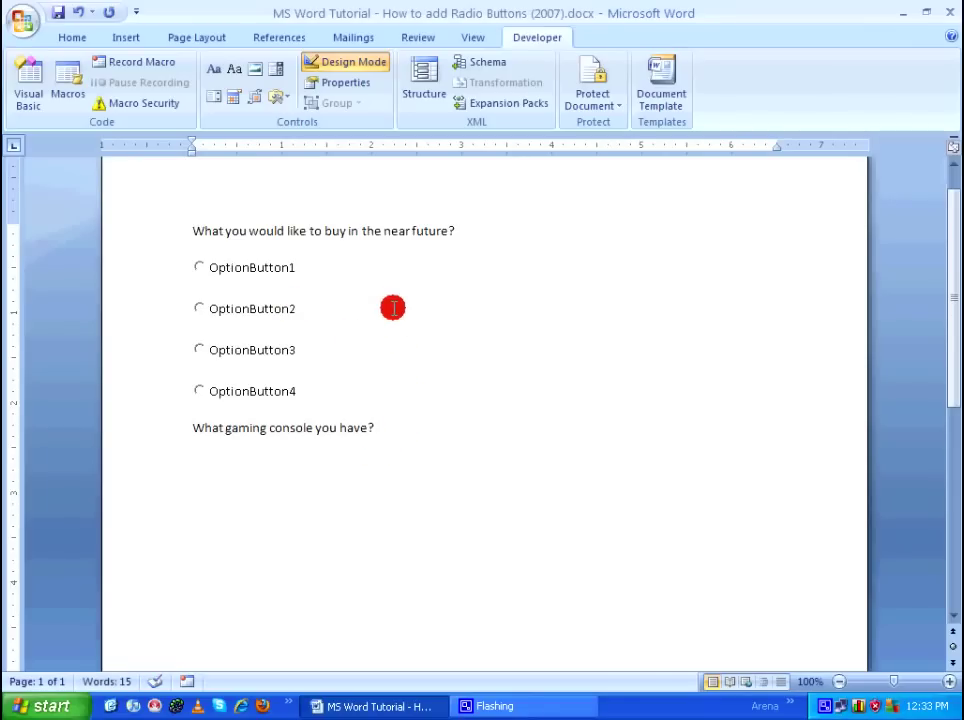
# Add ActiveX option buttons OptionButton5 through OptionButton8 beneath the gaming console question.
pyautogui.click(279, 97)
pyautogui.click(322, 173)
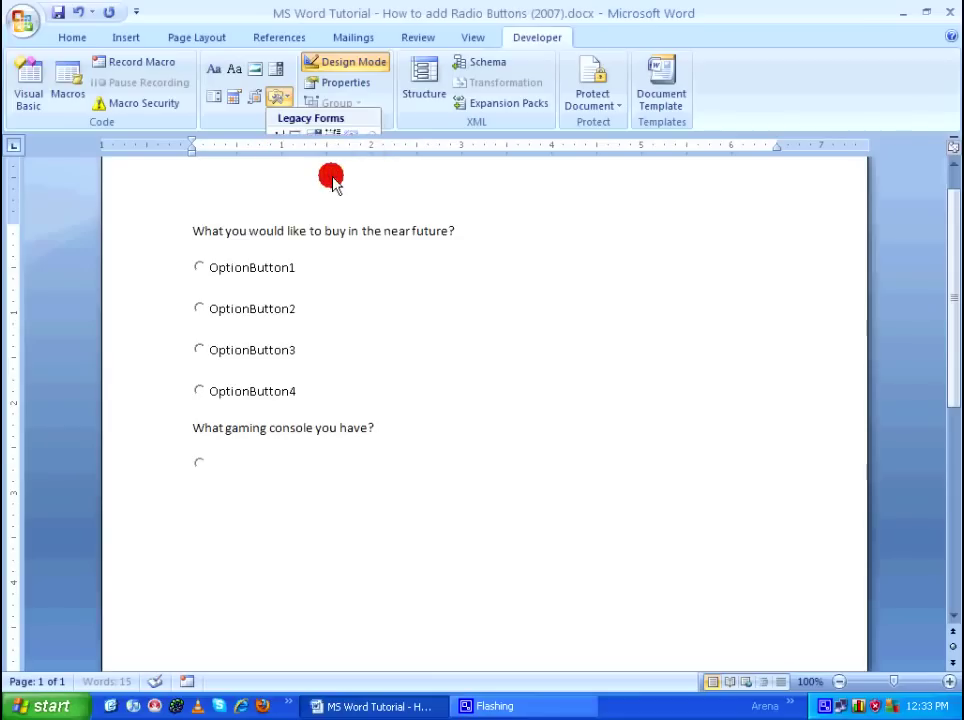
pyautogui.click(279, 97)
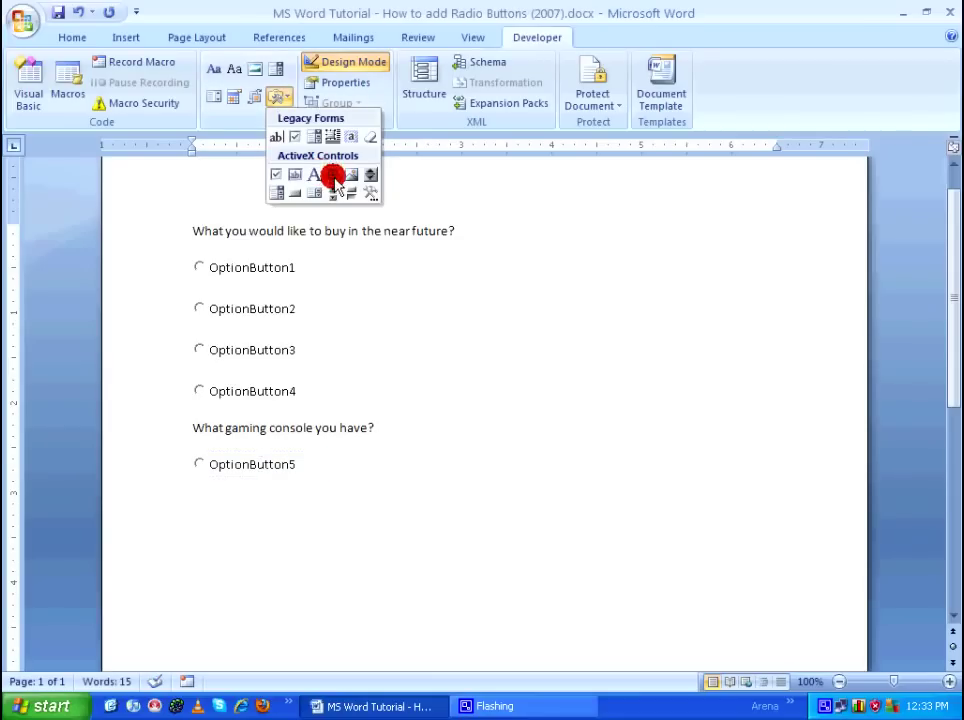
pyautogui.click(333, 176)
pyautogui.click(333, 176)
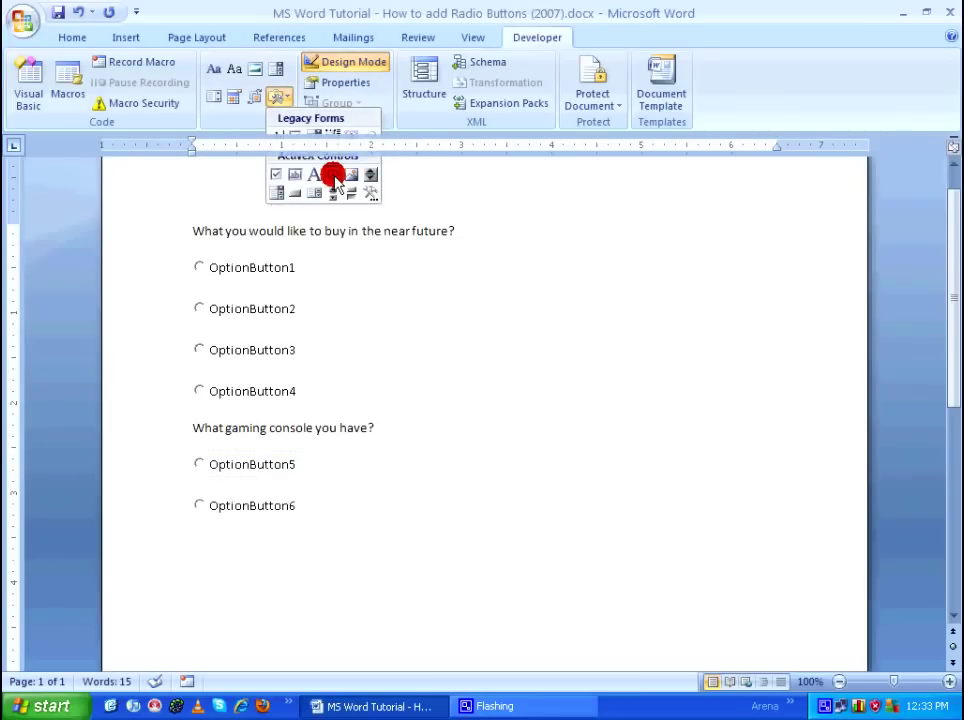
pyautogui.press('Return')
pyautogui.click(279, 97)
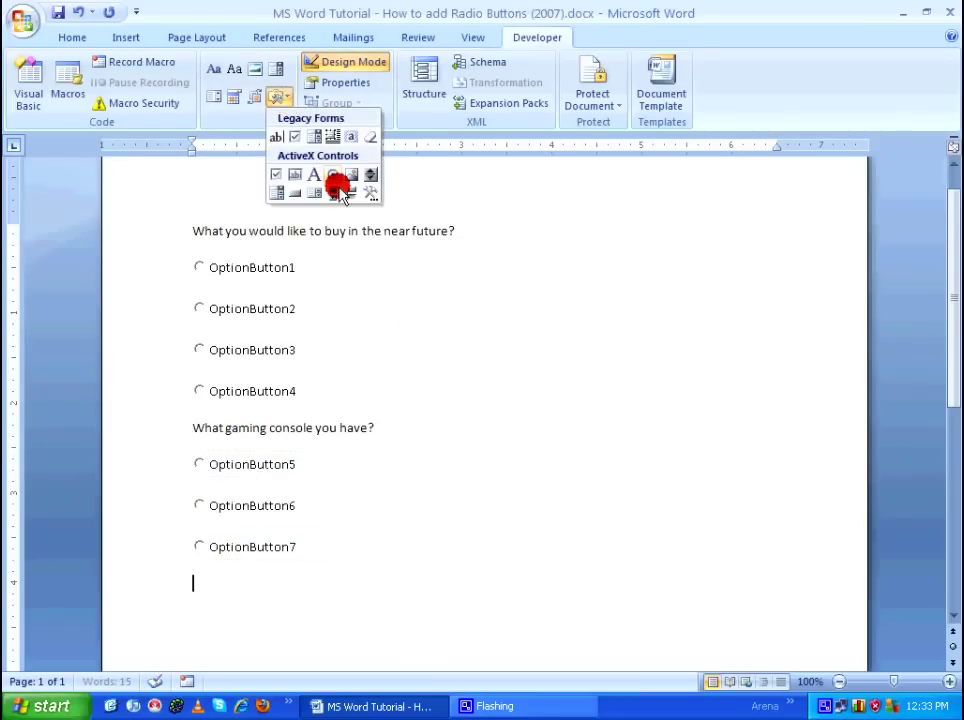
pyautogui.click(333, 176)
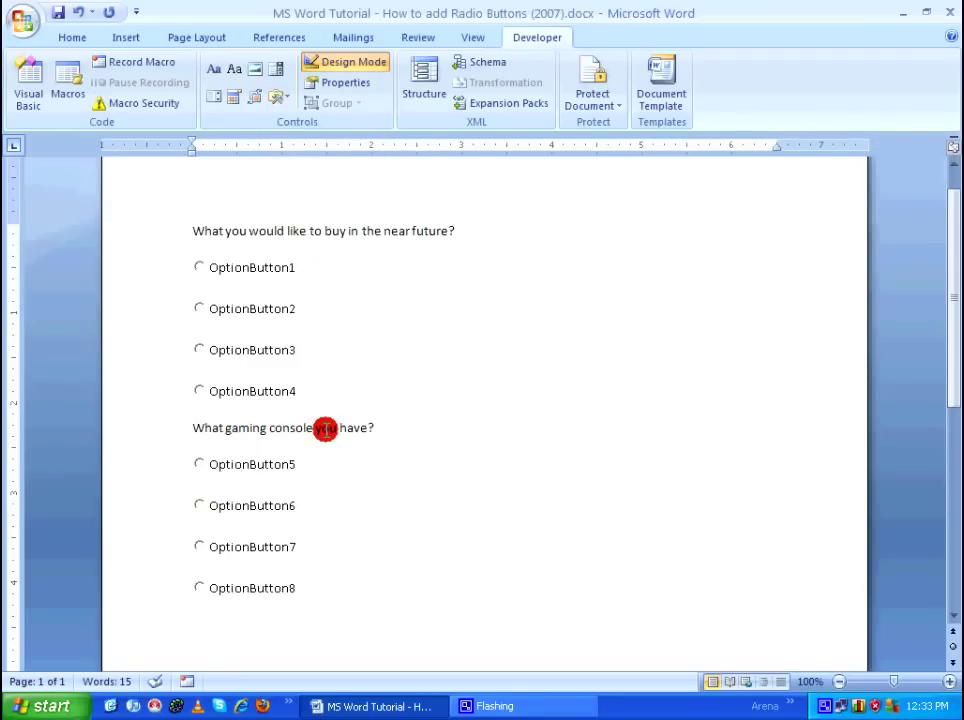
# Exit Design Mode, test OptionButton1, 2, 3 and then 7, and re-enter Design Mode.
pyautogui.click(358, 66)
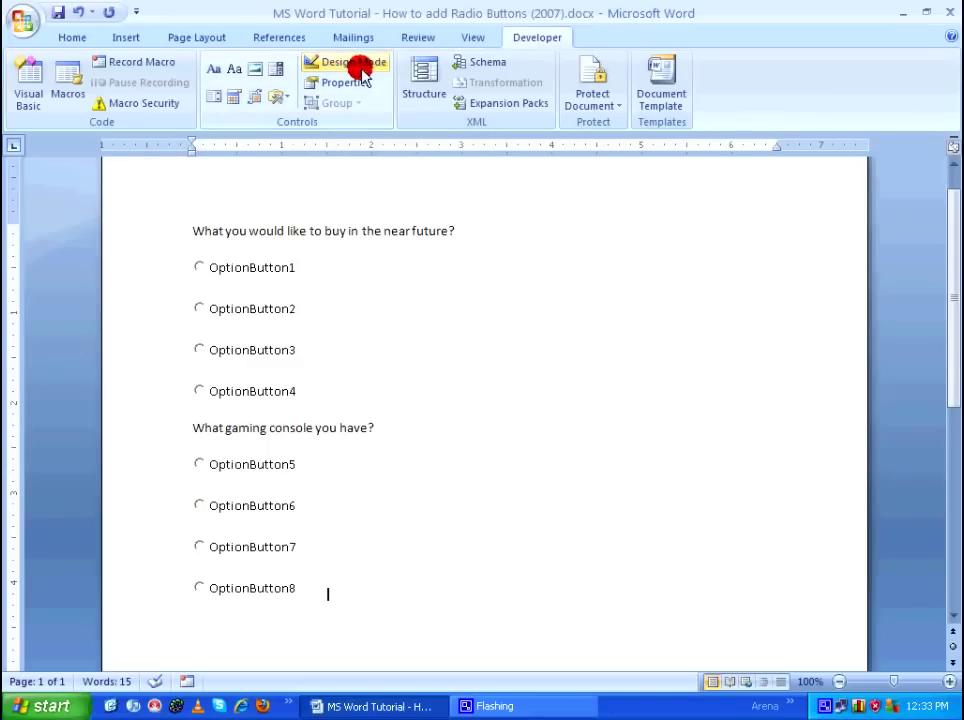
pyautogui.click(201, 271)
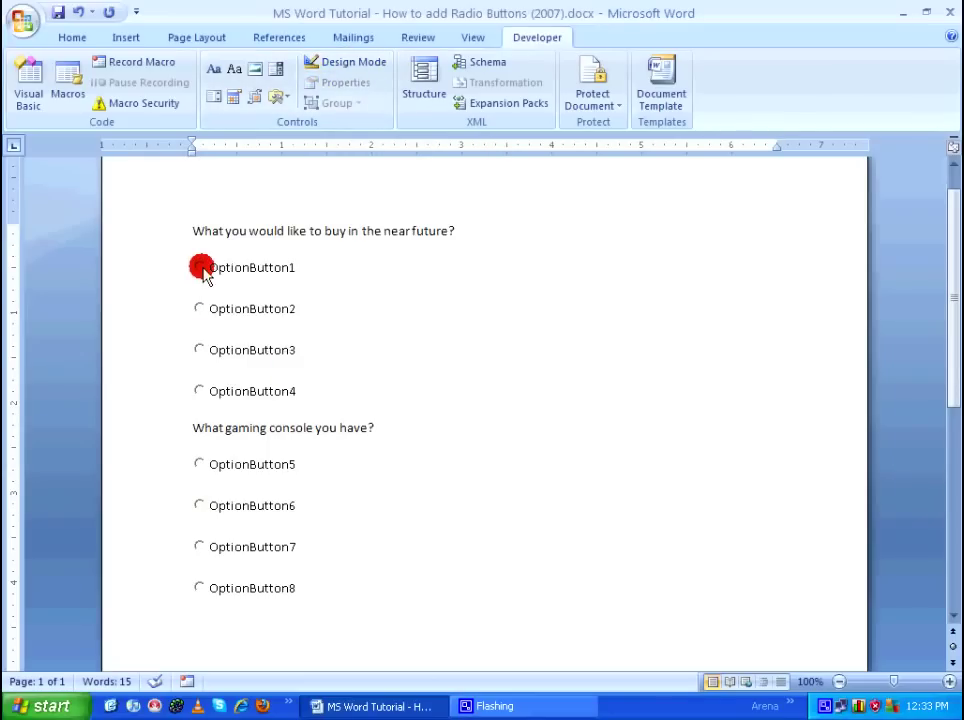
pyautogui.click(205, 312)
pyautogui.click(206, 354)
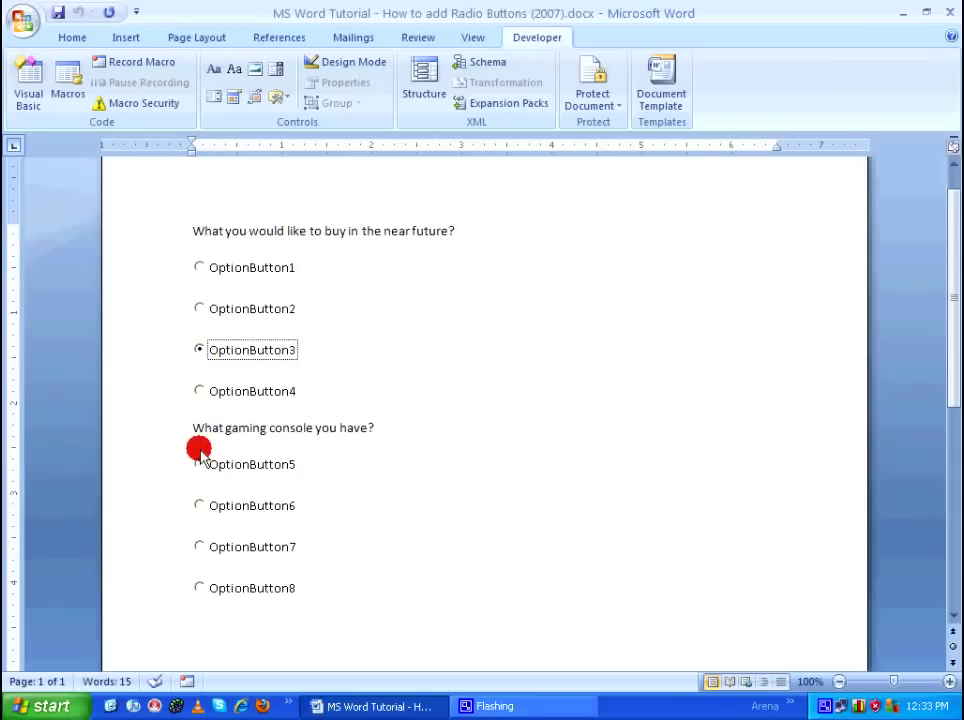
pyautogui.click(199, 548)
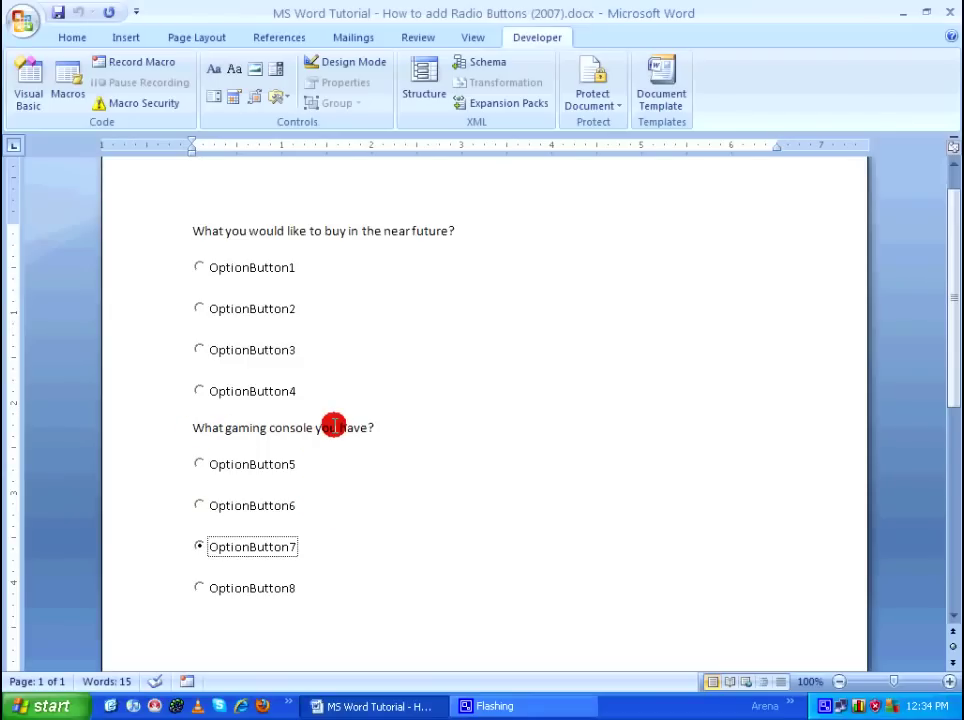
pyautogui.click(358, 64)
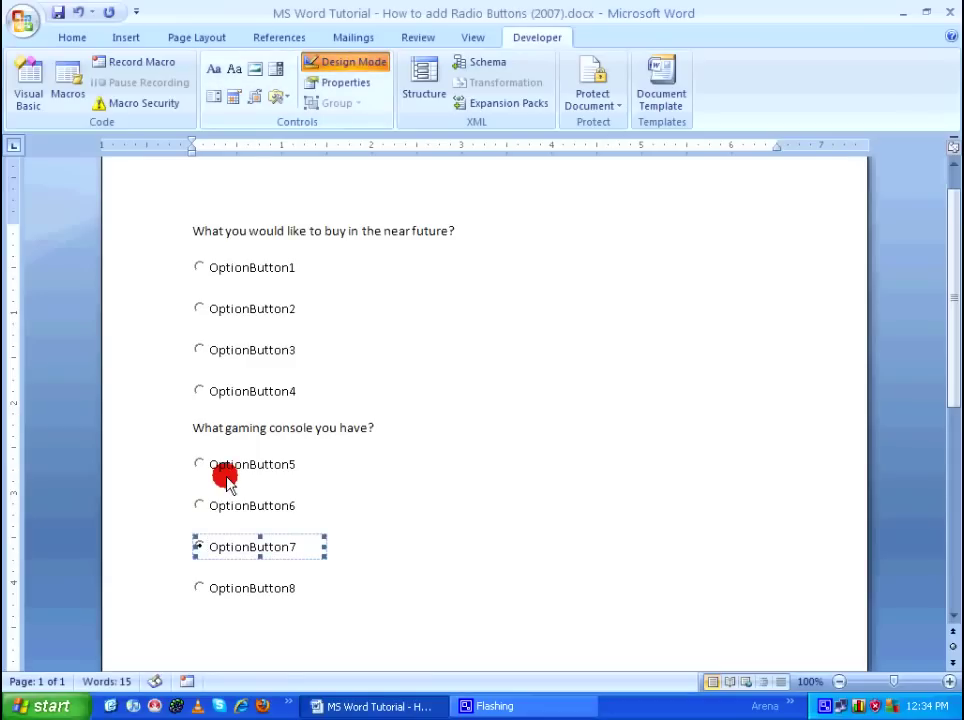
# Open OptionButton1's Properties window, move it aside, and select its Caption value.
pyautogui.click(250, 268)
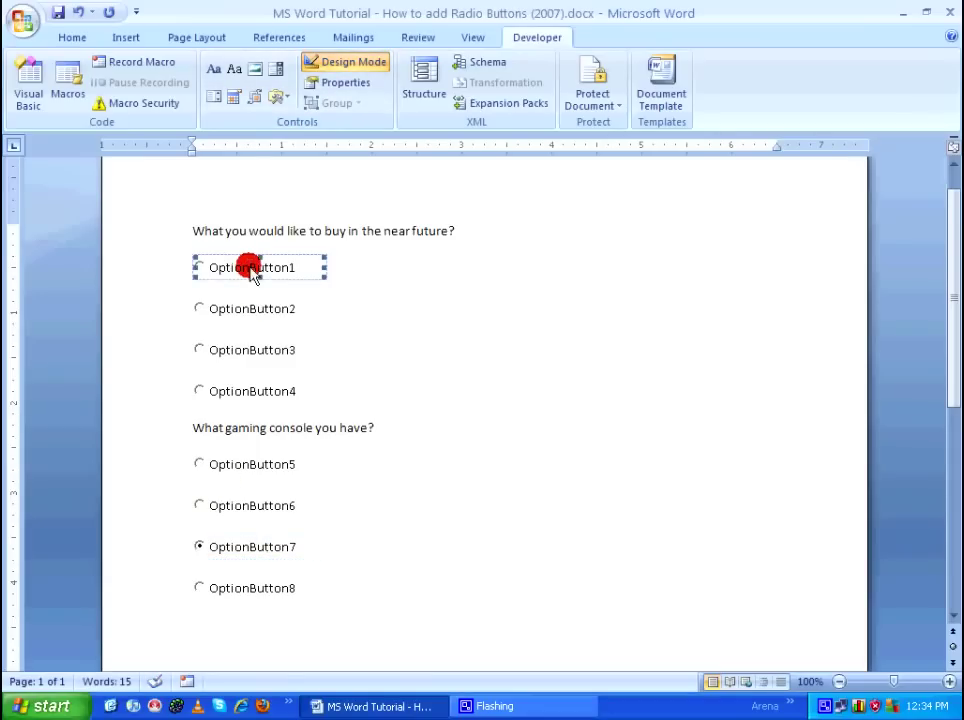
pyautogui.moveTo(252, 274); pyautogui.dragTo(287, 285)
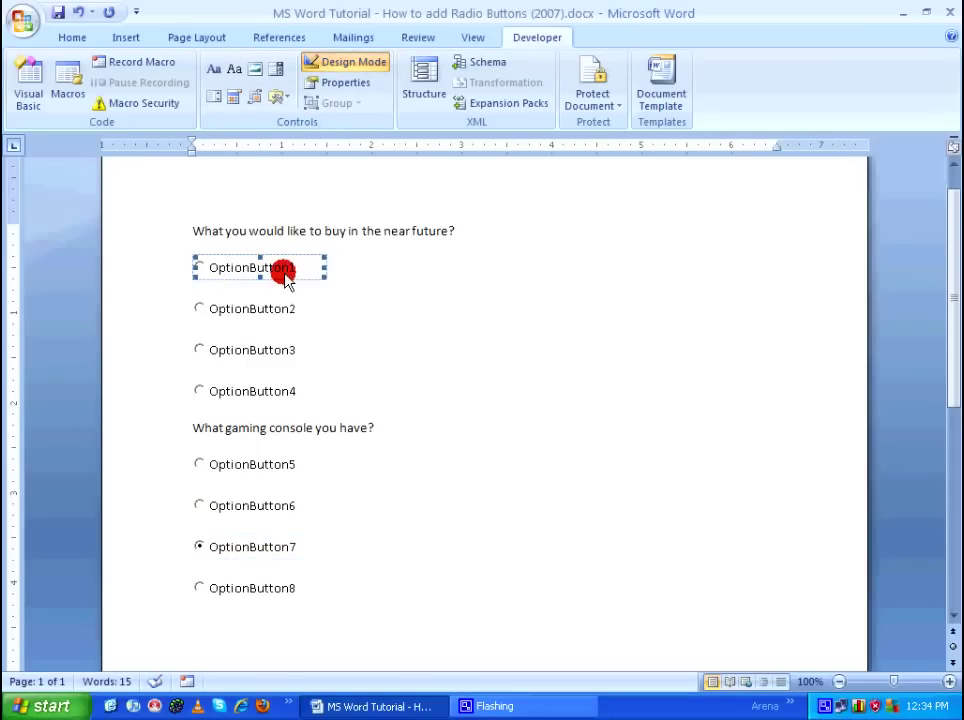
pyautogui.rightClick(287, 278)
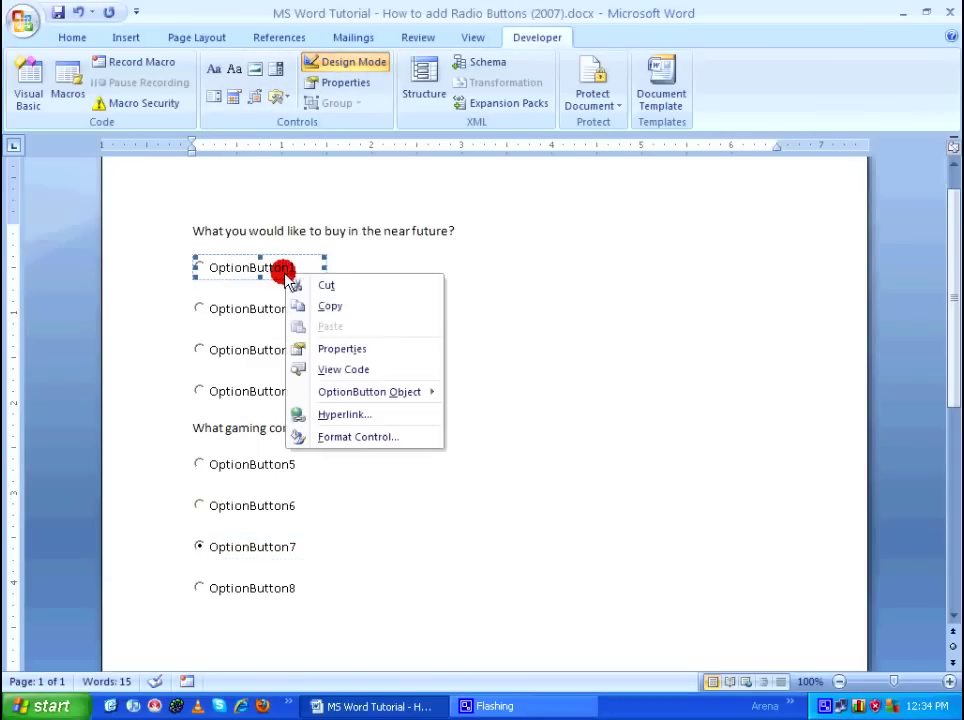
pyautogui.click(358, 352)
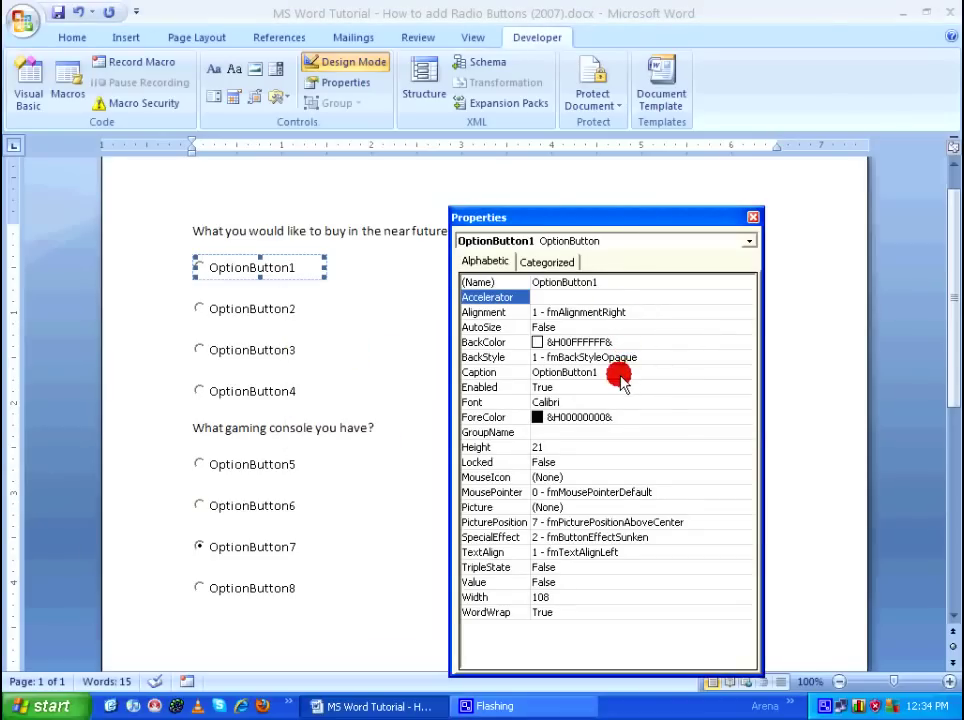
pyautogui.moveTo(566, 218); pyautogui.dragTo(610, 184)
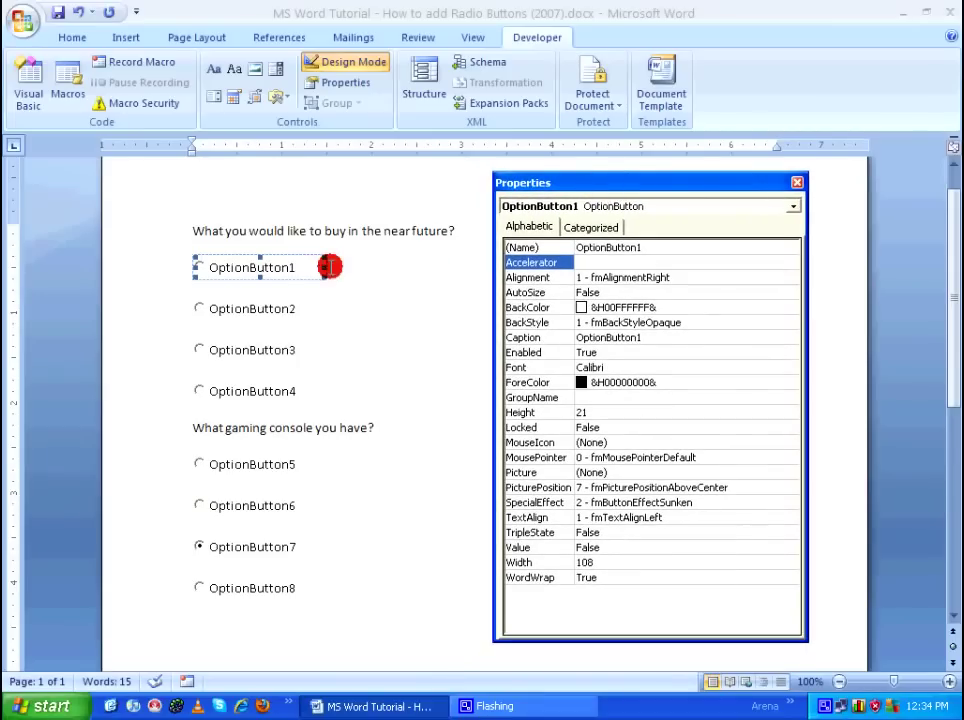
pyautogui.click(660, 338)
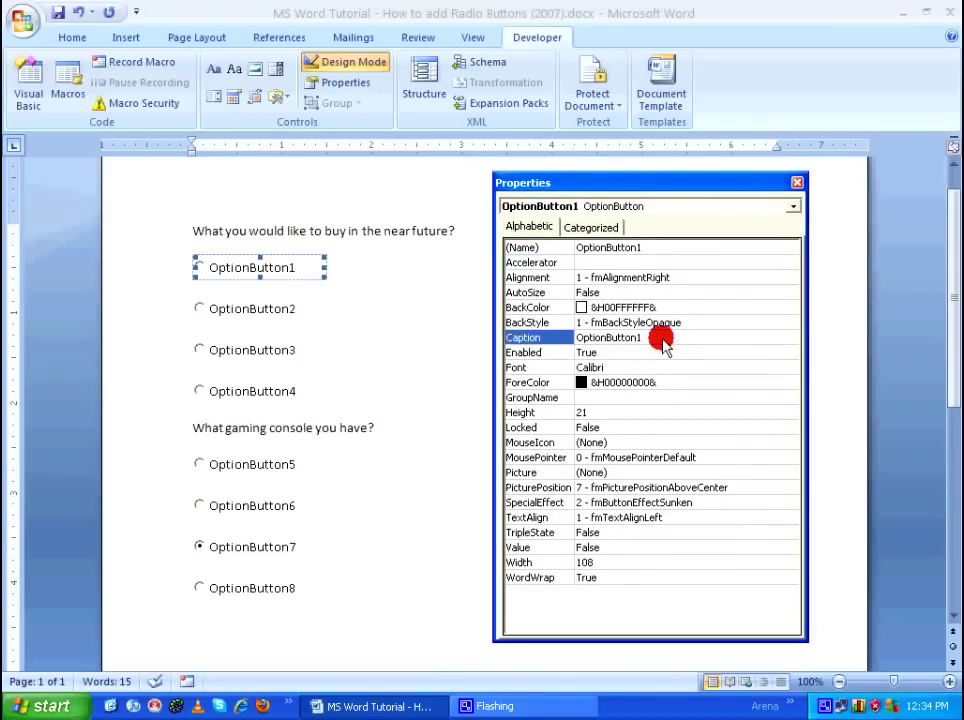
pyautogui.moveTo(652, 337); pyautogui.dragTo(492, 333)
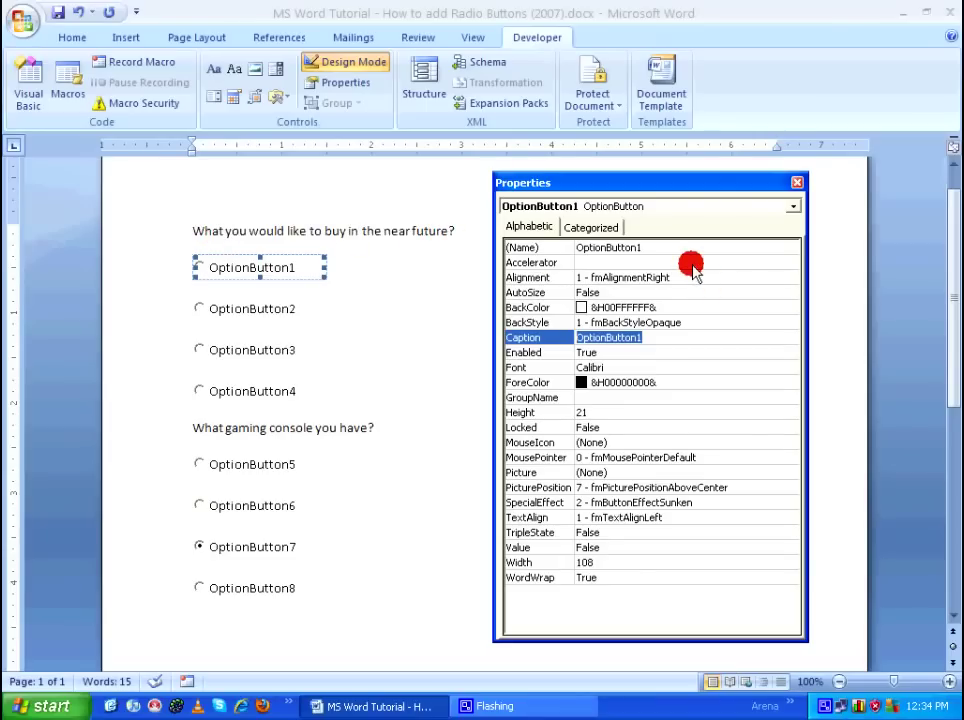
# Caption the first purchase option Villa and set its GroupName to wants.
pyautogui.write('Villa')
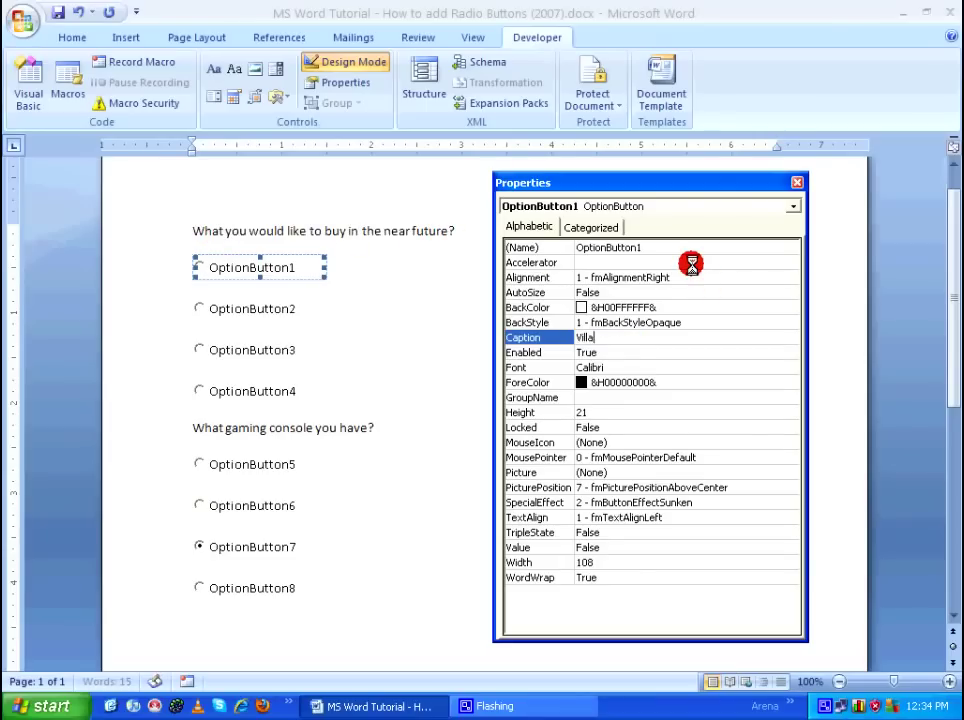
pyautogui.press('Return')
pyautogui.click(582, 397)
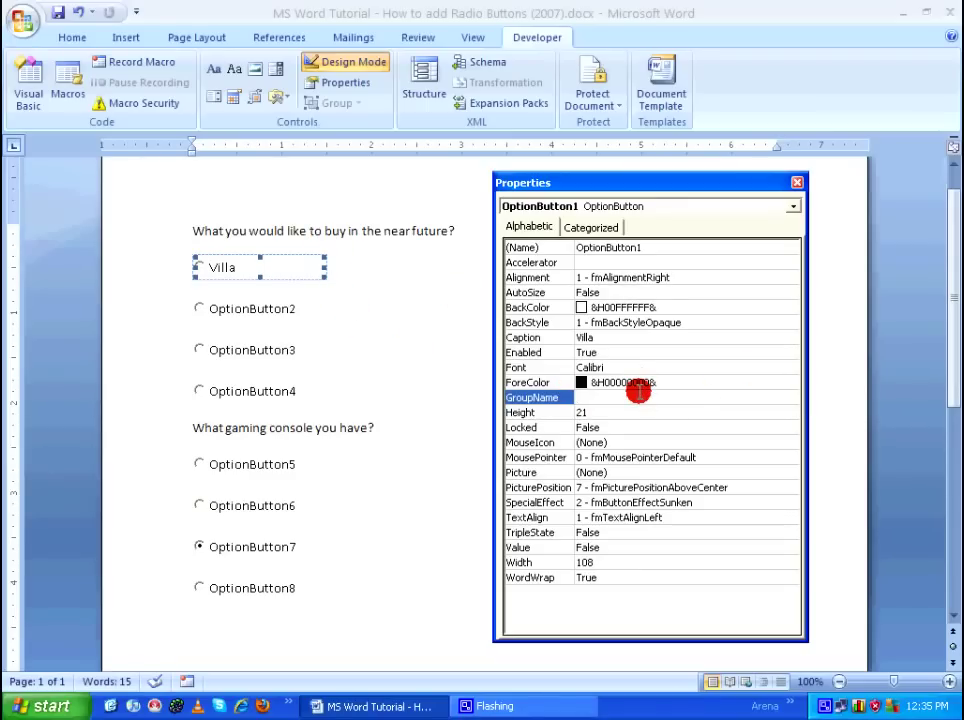
pyautogui.write('s')
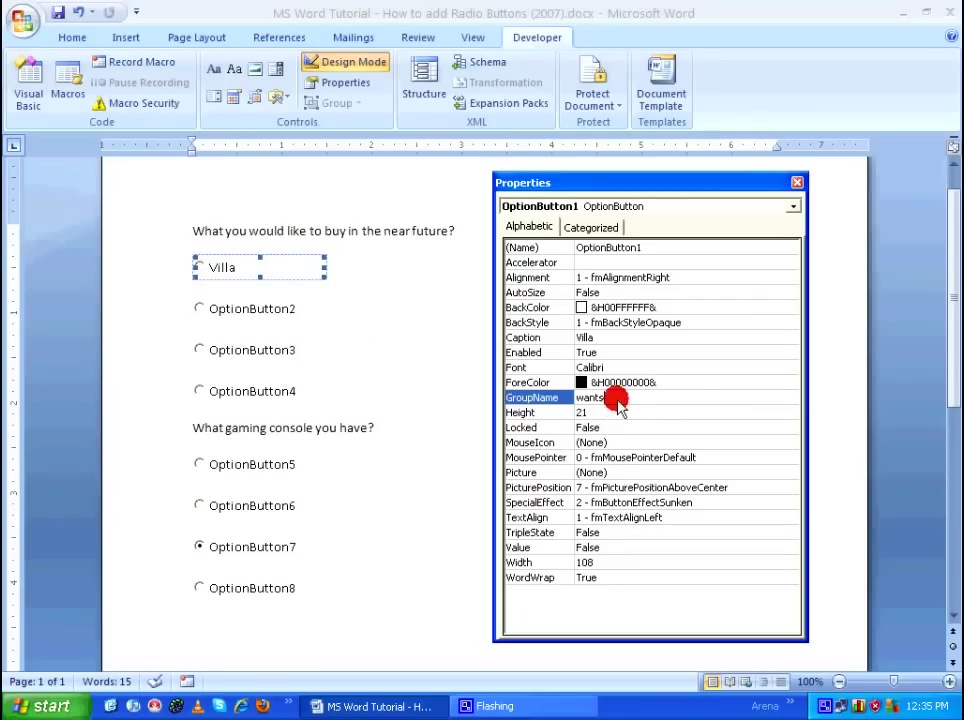
pyautogui.press('BackSpace')
pyautogui.press('BackSpace')
pyautogui.write('c')
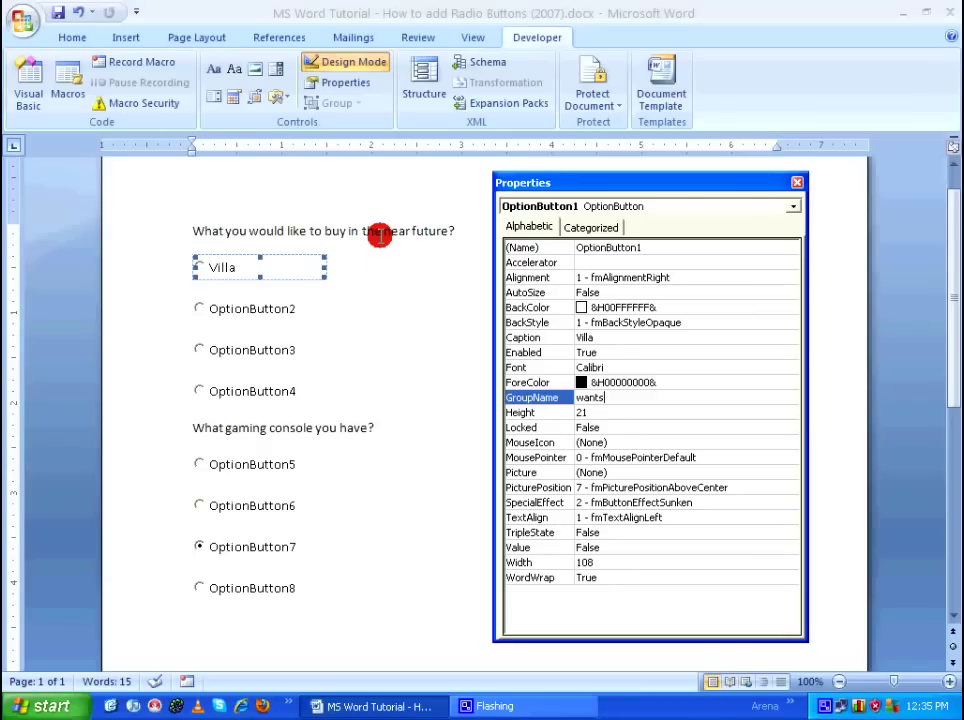
pyautogui.moveTo(618, 185); pyautogui.dragTo(564, 178)
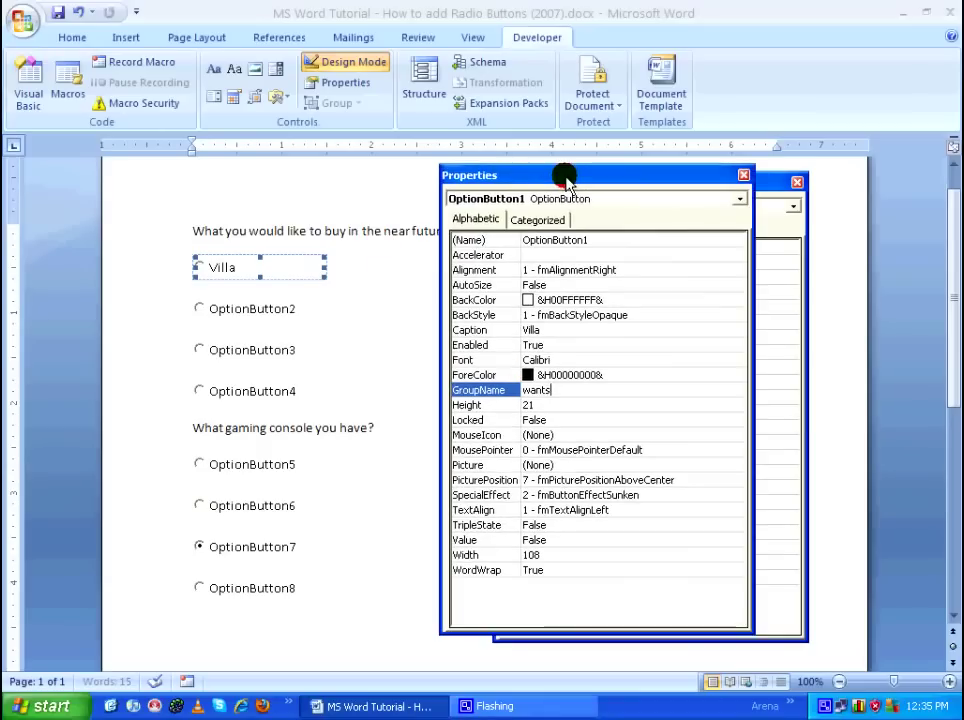
pyautogui.click(739, 200)
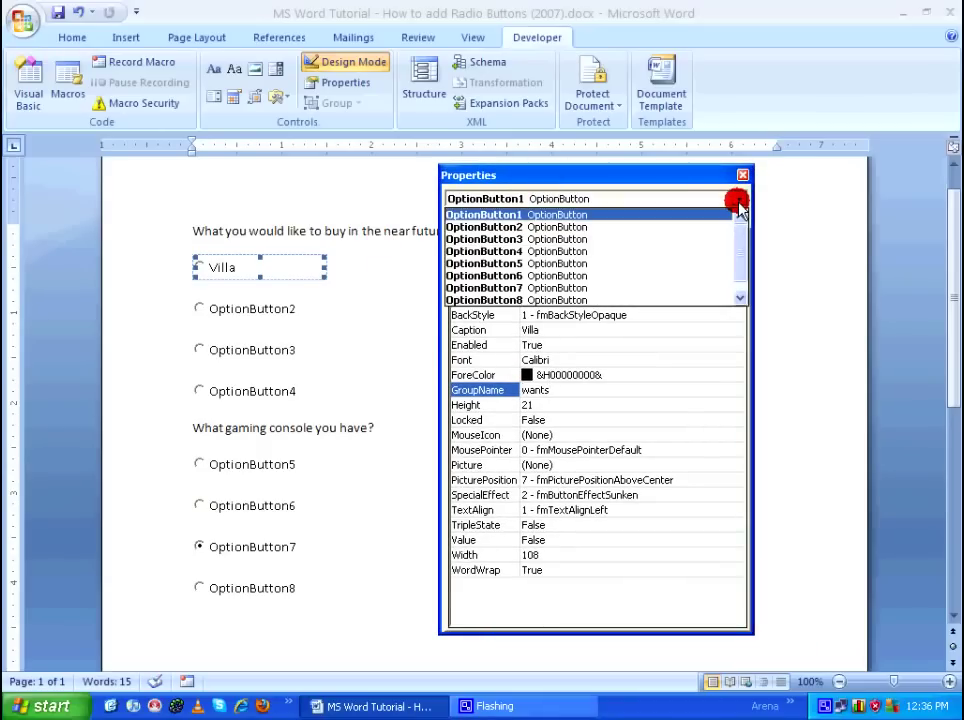
# Caption OptionButton2 'Private Jet' and OptionButton3 'Yacht', and edit Yacht's group name.
pyautogui.click(545, 228)
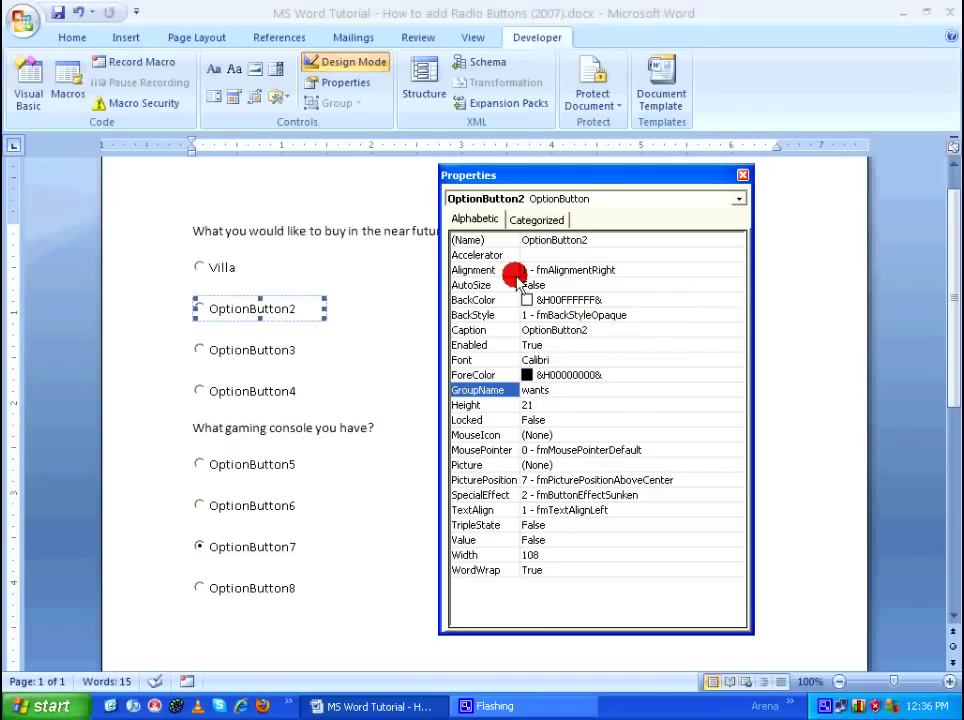
pyautogui.click(572, 329)
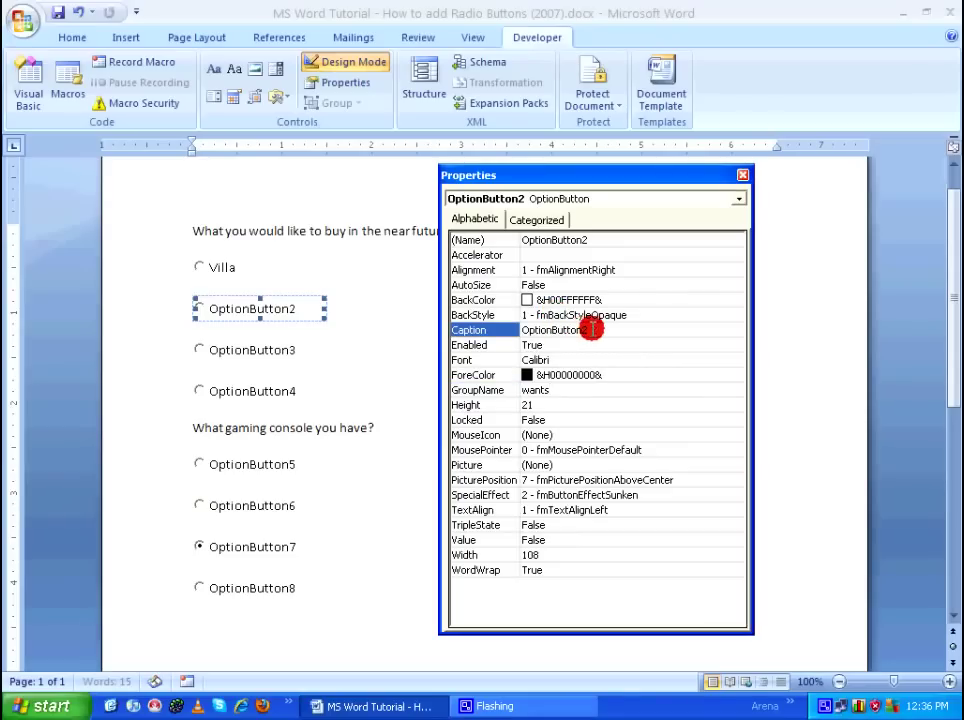
pyautogui.write('P')
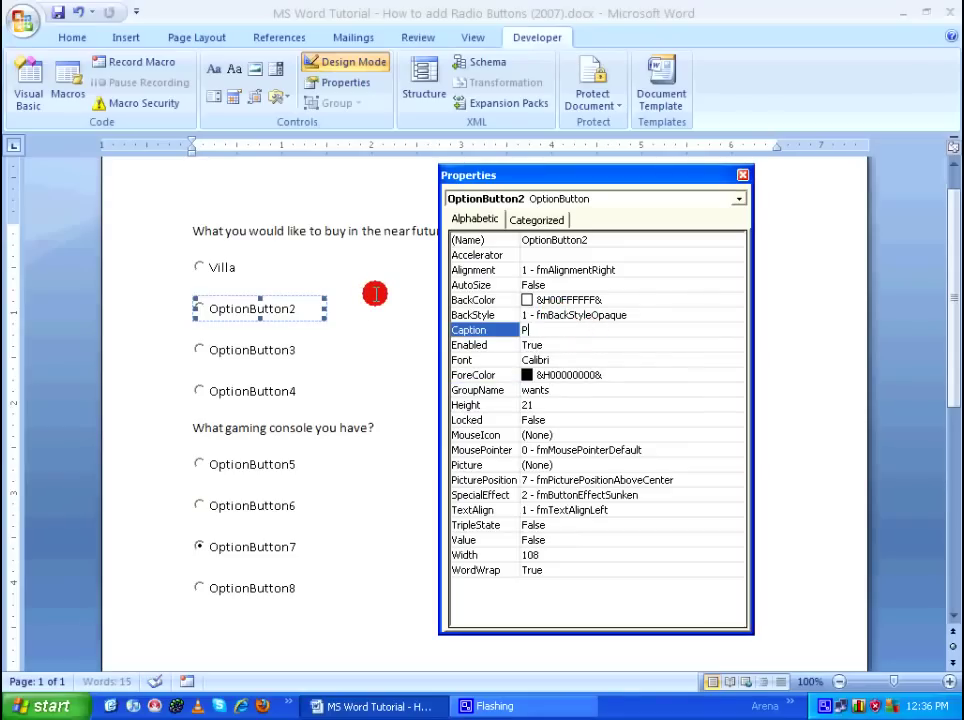
pyautogui.write('rivate Jet')
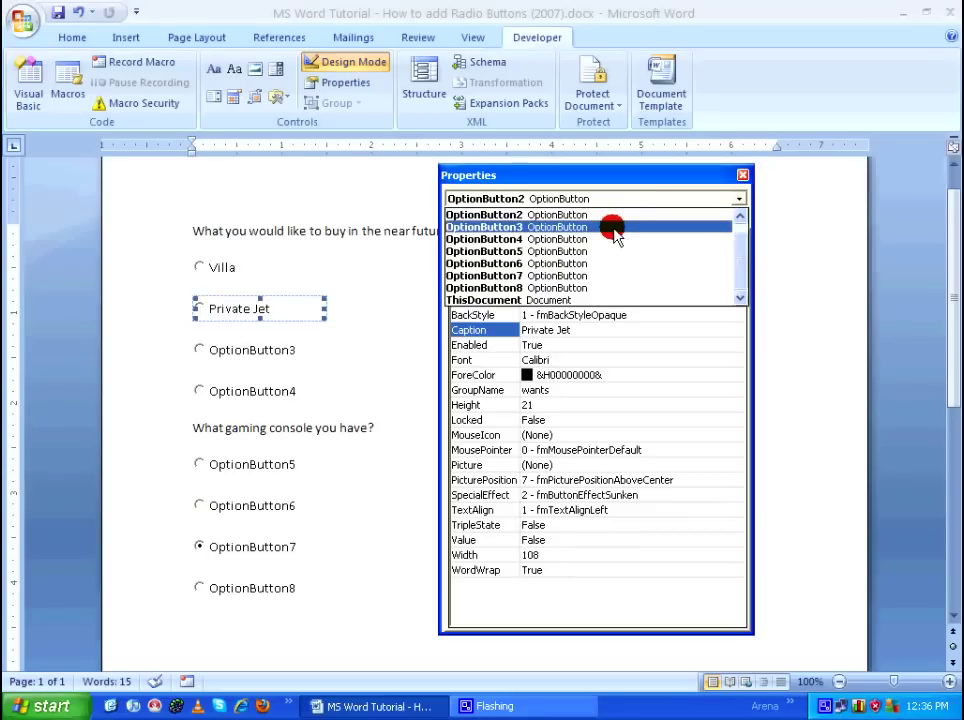
pyautogui.click(612, 228)
pyautogui.click(469, 329)
pyautogui.write('Yacht')
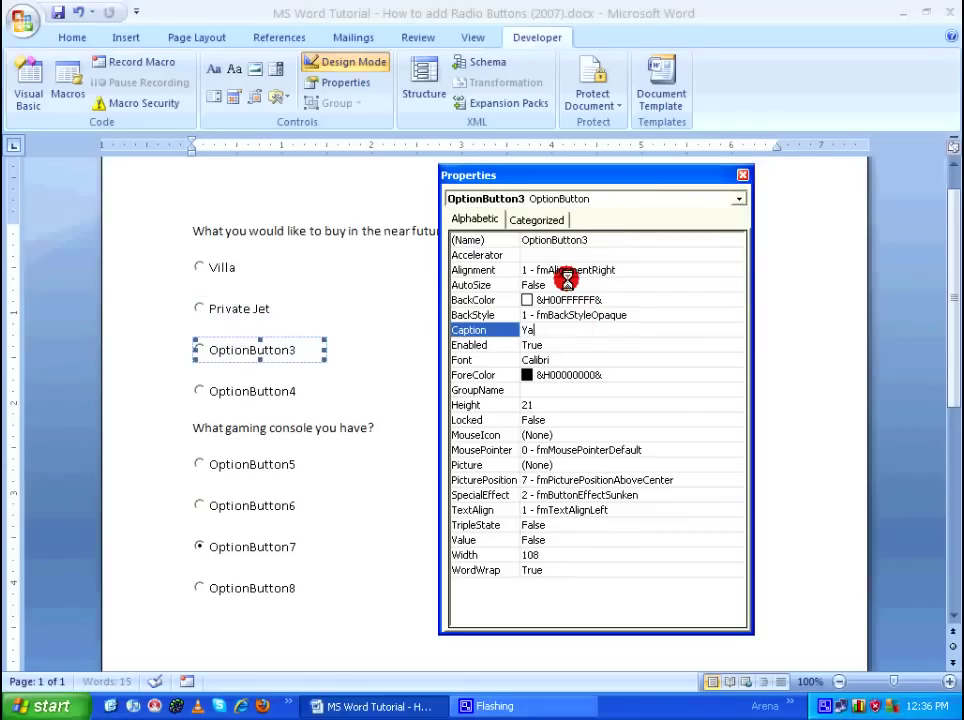
pyautogui.click(538, 389)
pyautogui.write('wealth')
# Caption OptionButton4 'All of the above' and set its GroupName to wants.
pyautogui.click(598, 198)
pyautogui.click(590, 243)
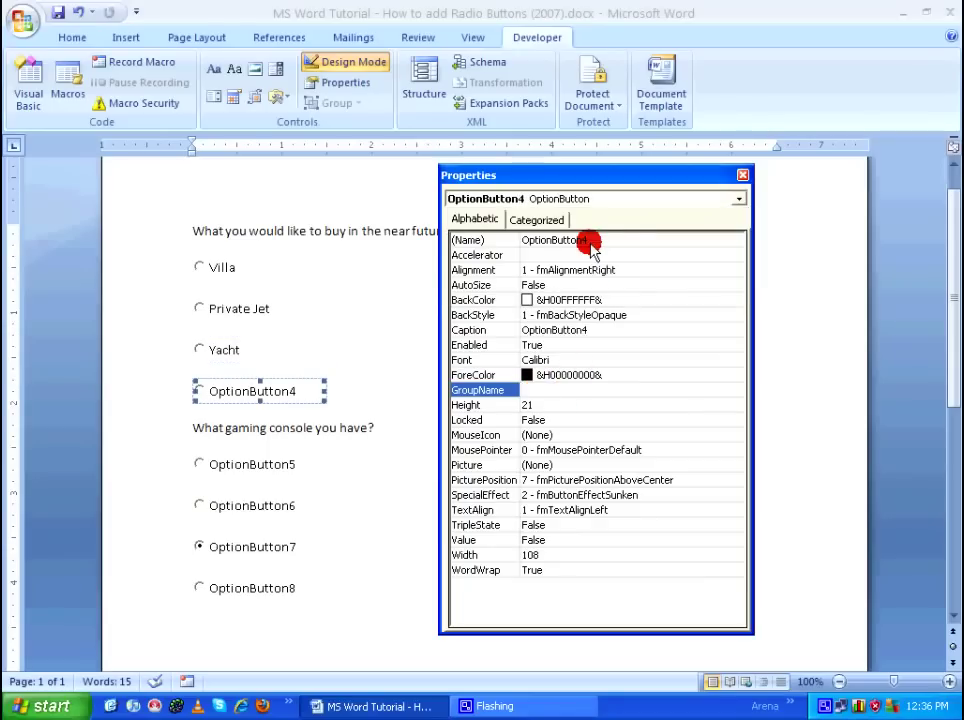
pyautogui.click(594, 329)
pyautogui.write('All of the Abo')
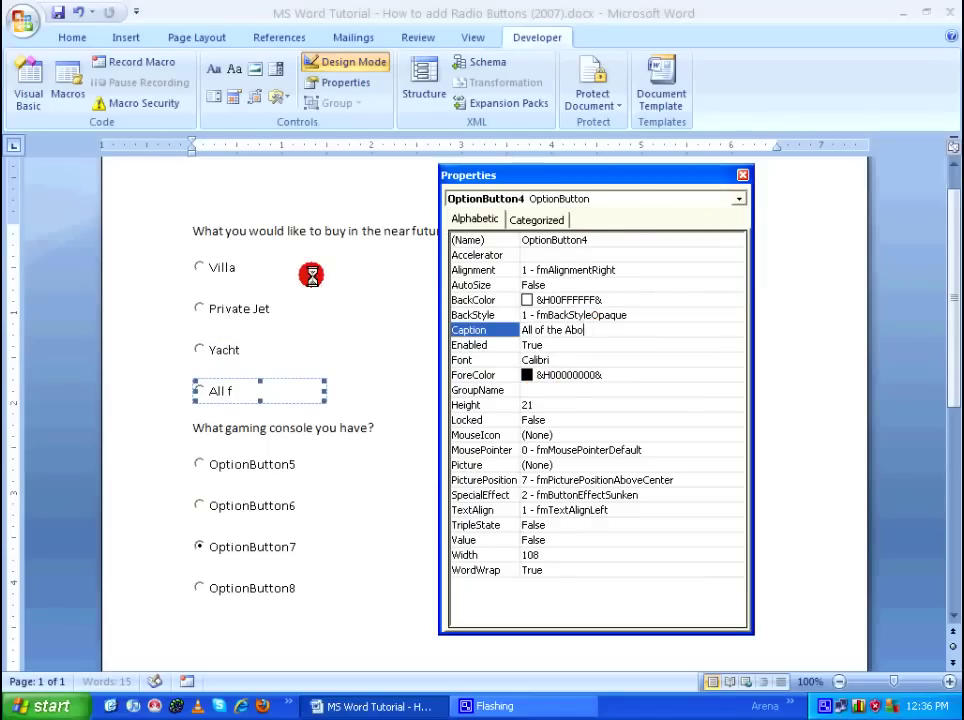
pyautogui.write('ve')
pyautogui.click(559, 389)
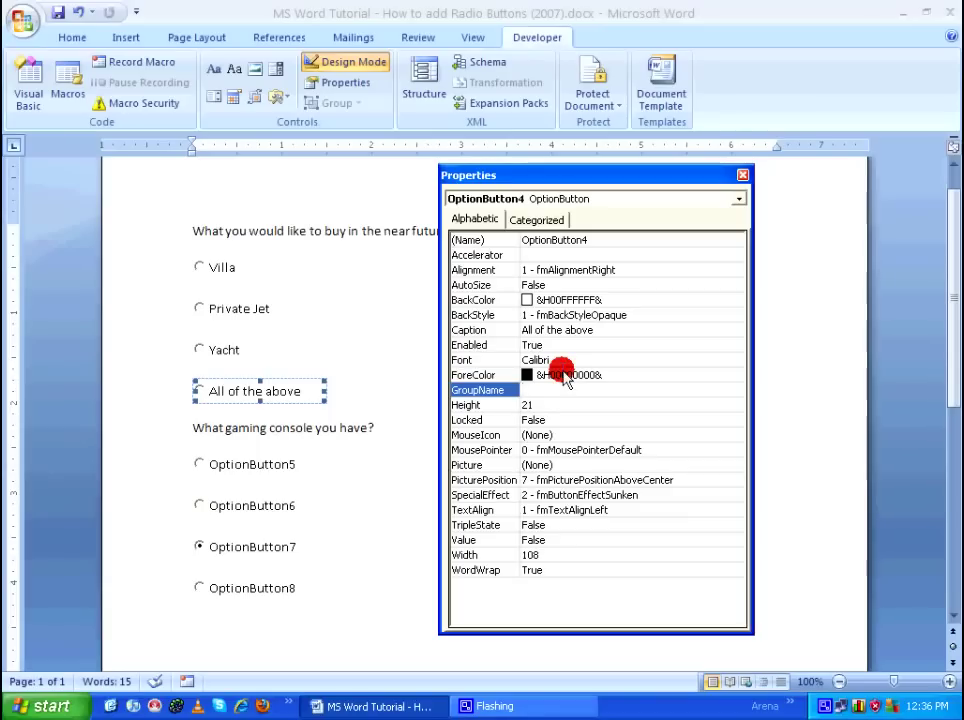
pyautogui.write('wnats')
pyautogui.write('ant')
pyautogui.write('s')
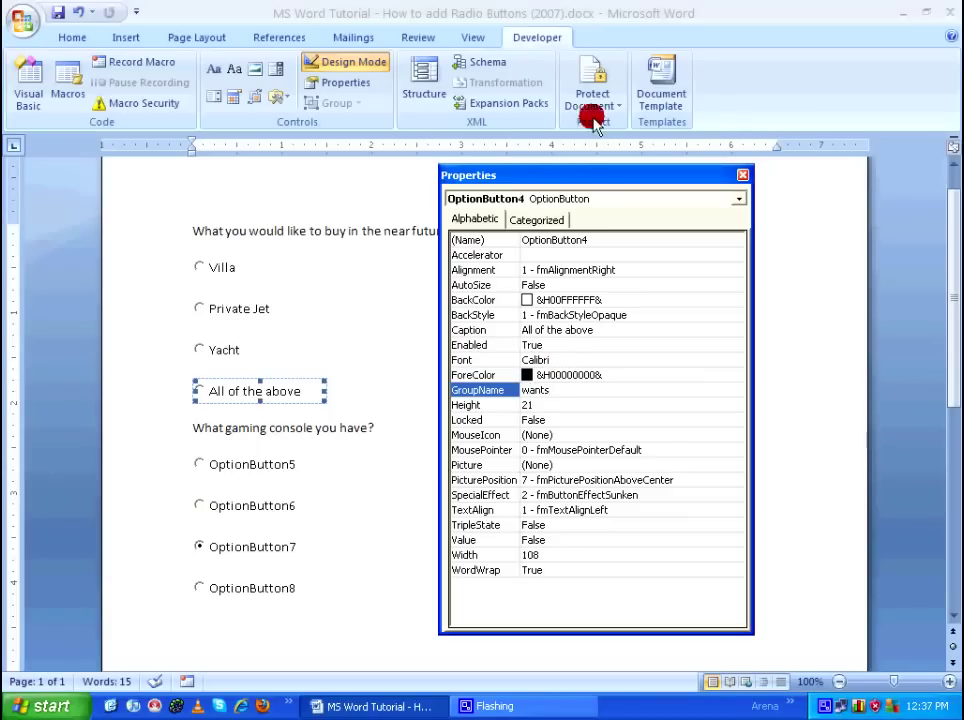
pyautogui.click(688, 198)
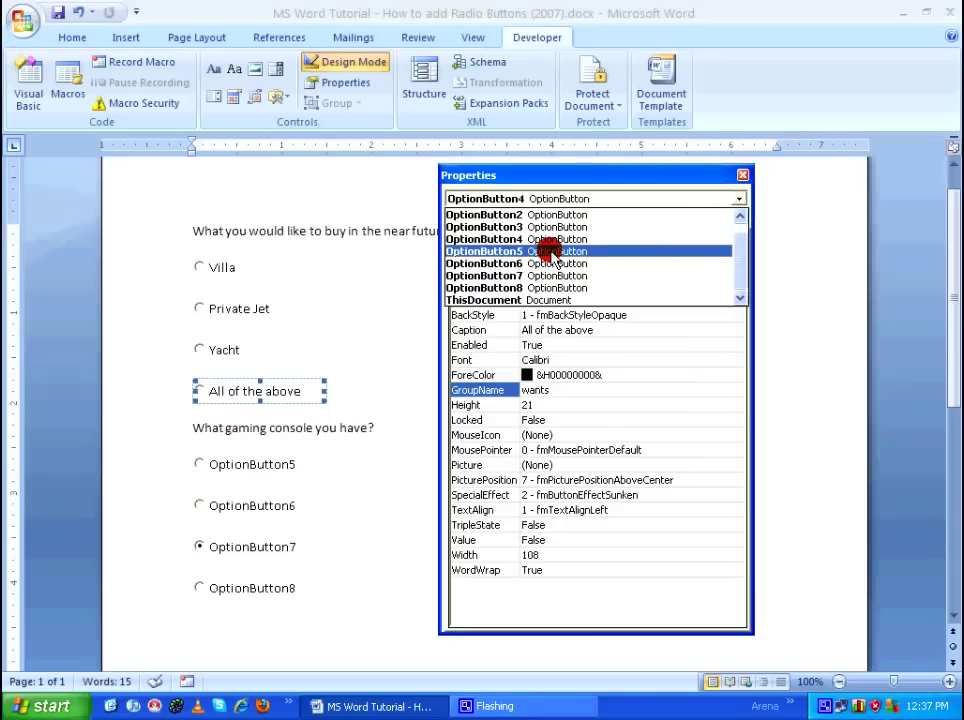
# Caption OptionButton5 'Xbox 360' and set its GroupName to Consoles.
pyautogui.click(553, 252)
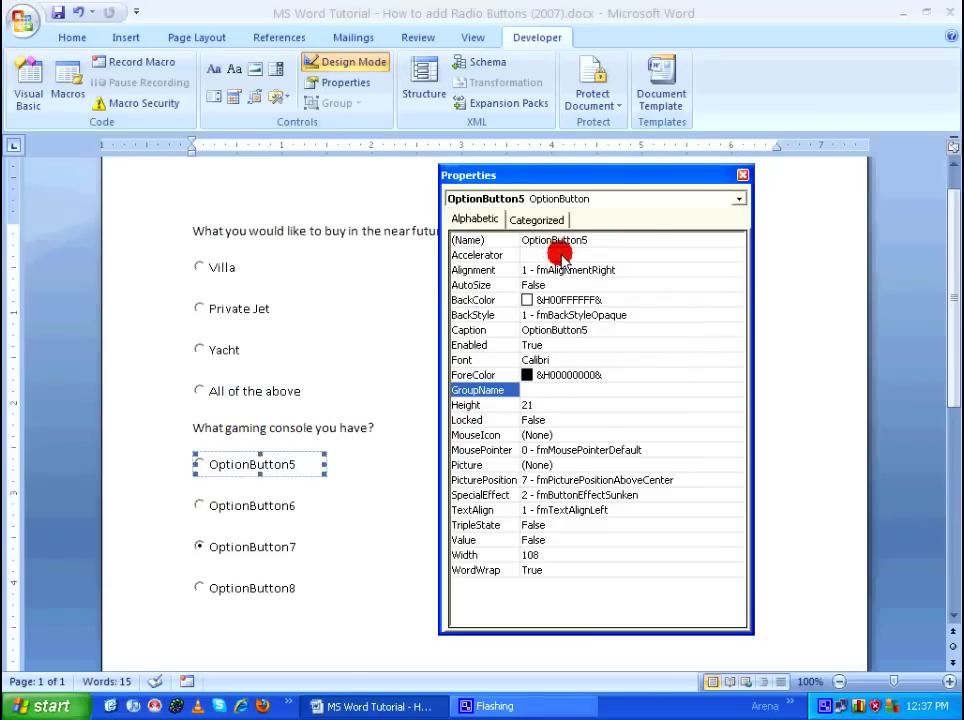
pyautogui.click(588, 334)
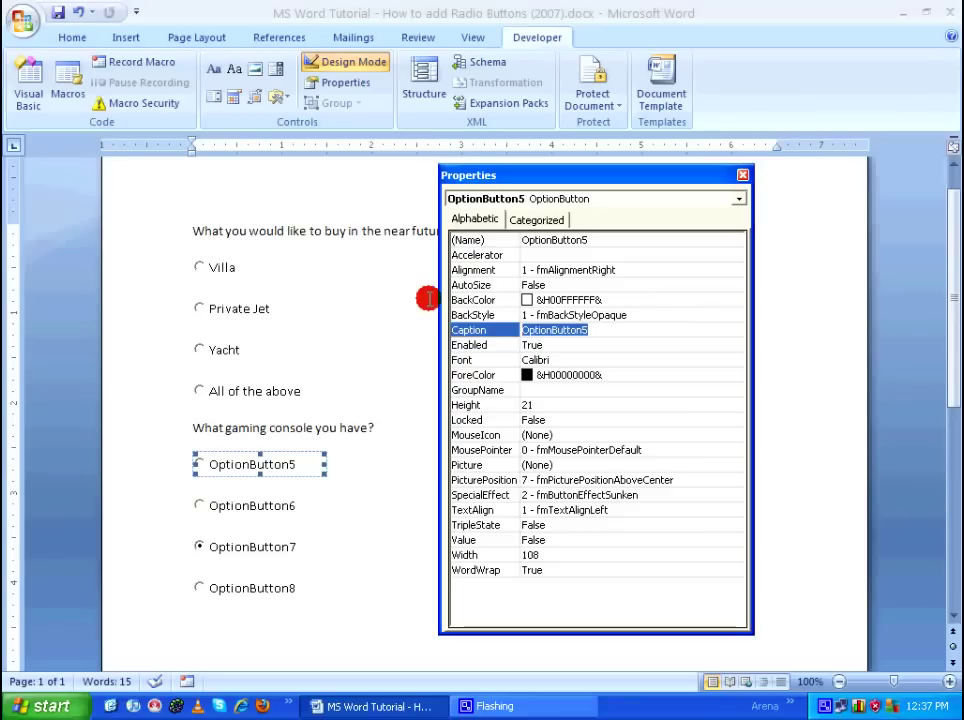
pyautogui.write('Xbox 360')
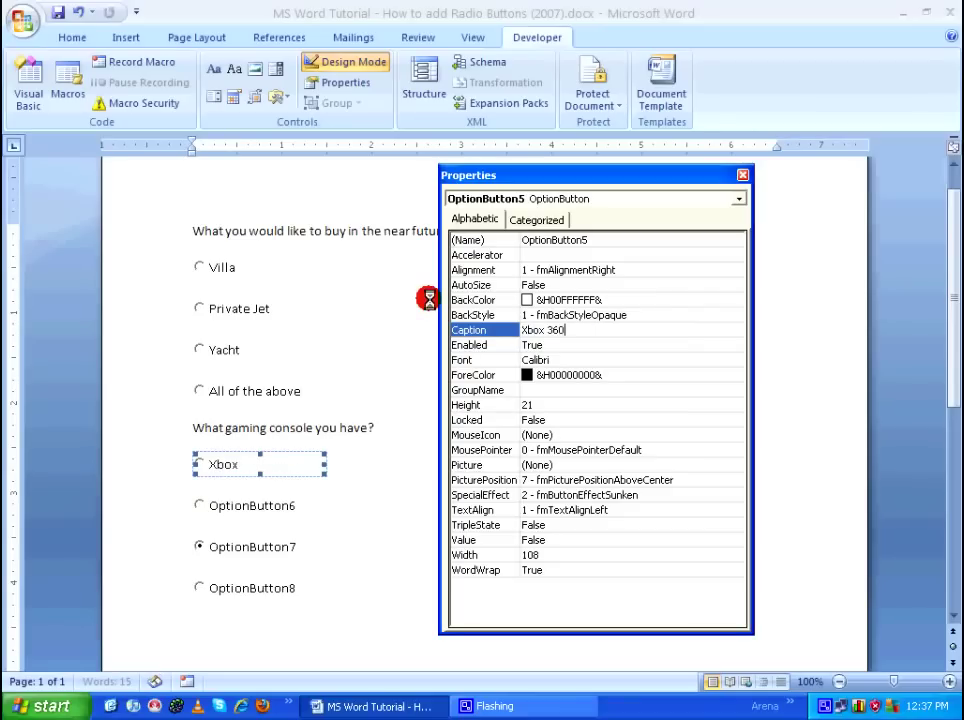
pyautogui.click(540, 390)
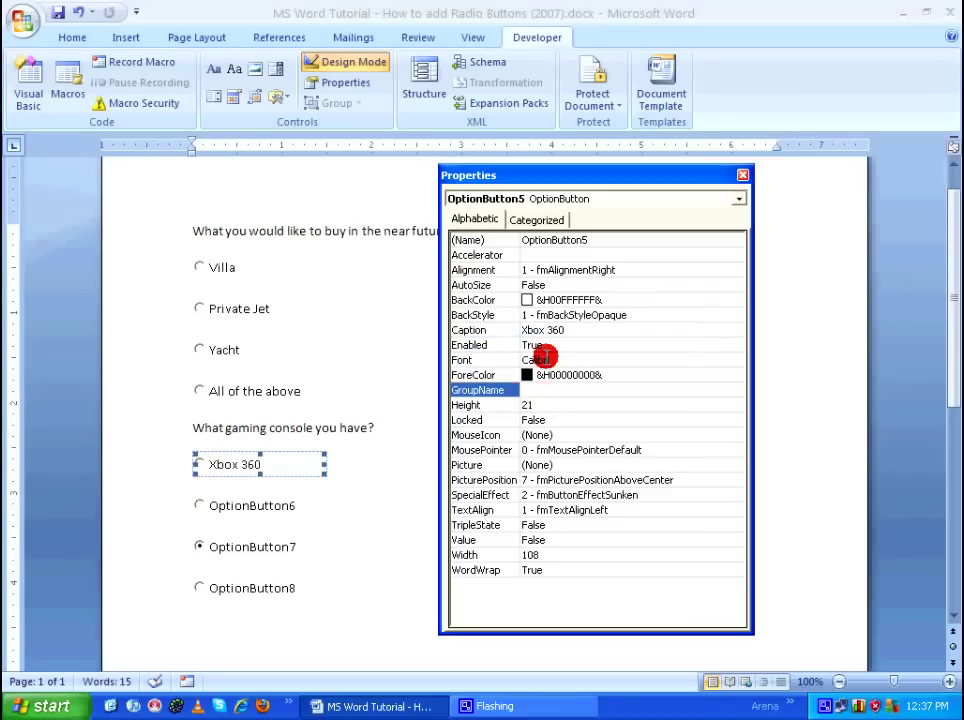
pyautogui.click(548, 362)
pyautogui.click(544, 389)
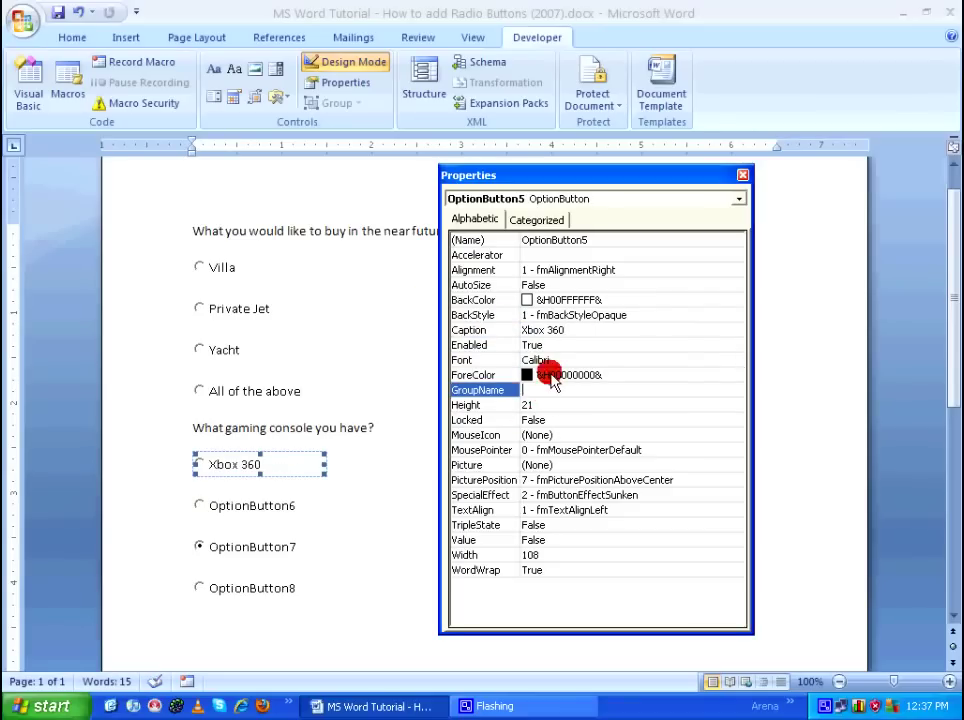
pyautogui.write('Consoles')
pyautogui.click(565, 198)
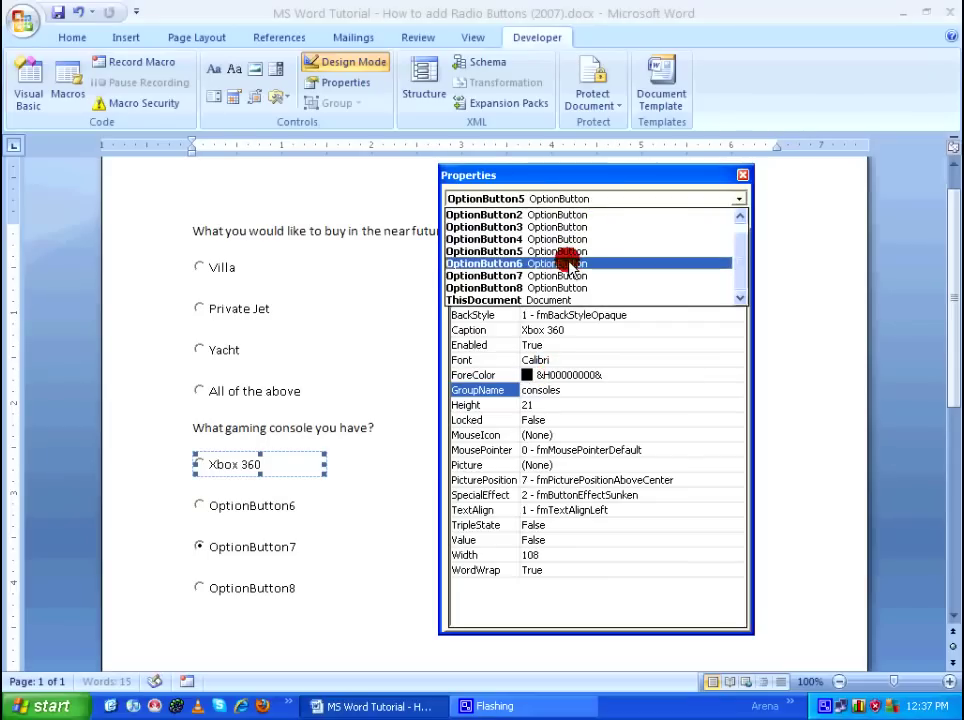
# Set OptionButton6 to caption PS3 in group consoles, and caption OptionButton7 Wii.
pyautogui.click(565, 263)
pyautogui.write('consoles')
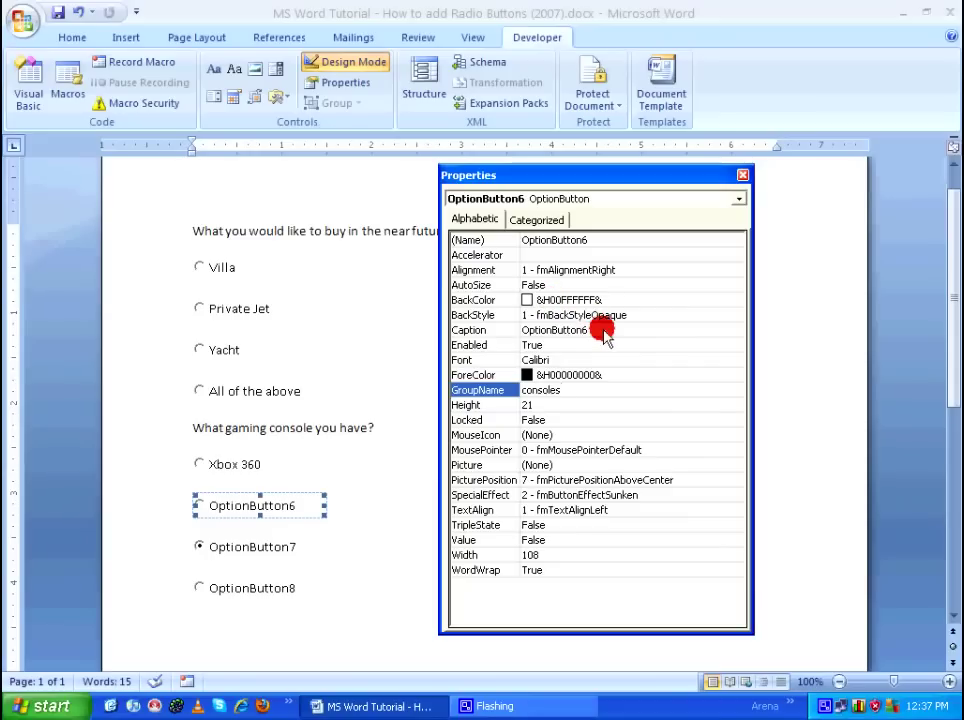
pyautogui.click(600, 330)
pyautogui.click(450, 326)
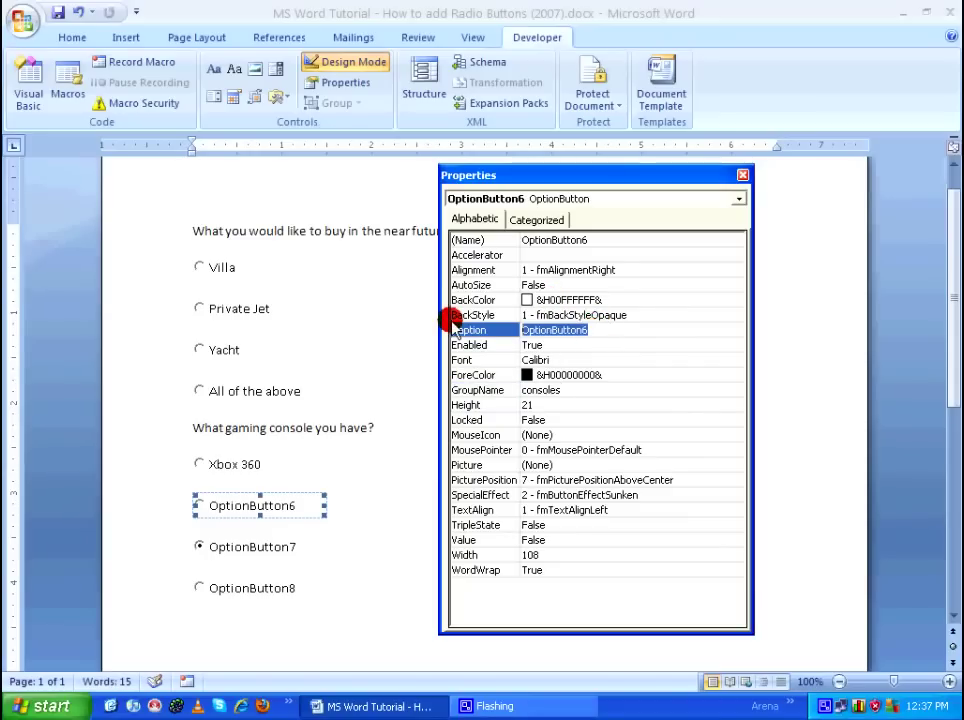
pyautogui.write('PS3')
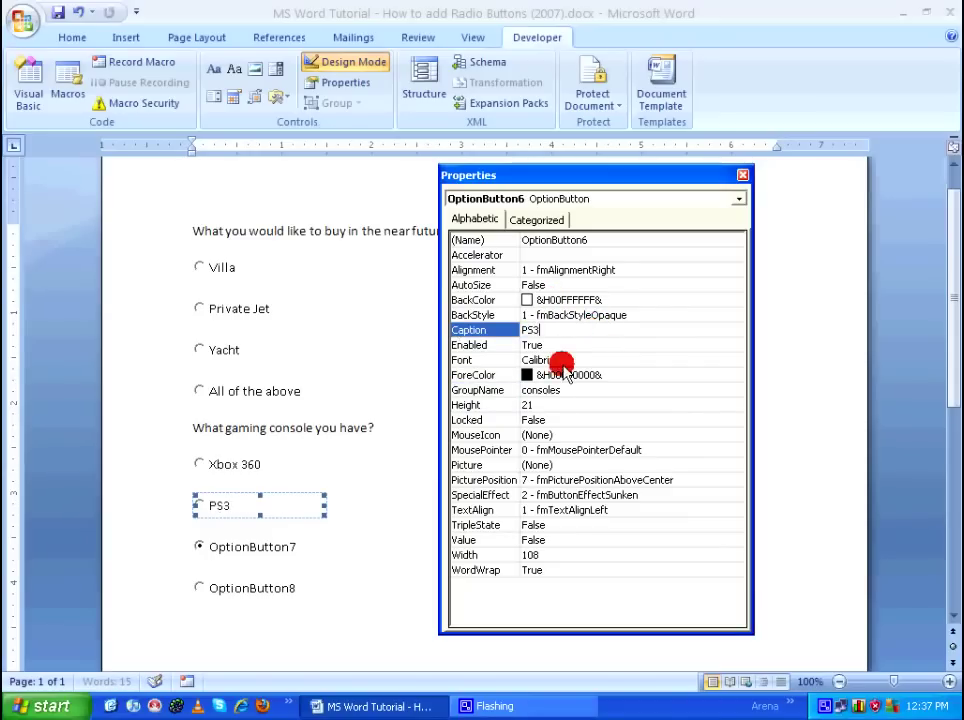
pyautogui.click(560, 198)
pyautogui.click(553, 276)
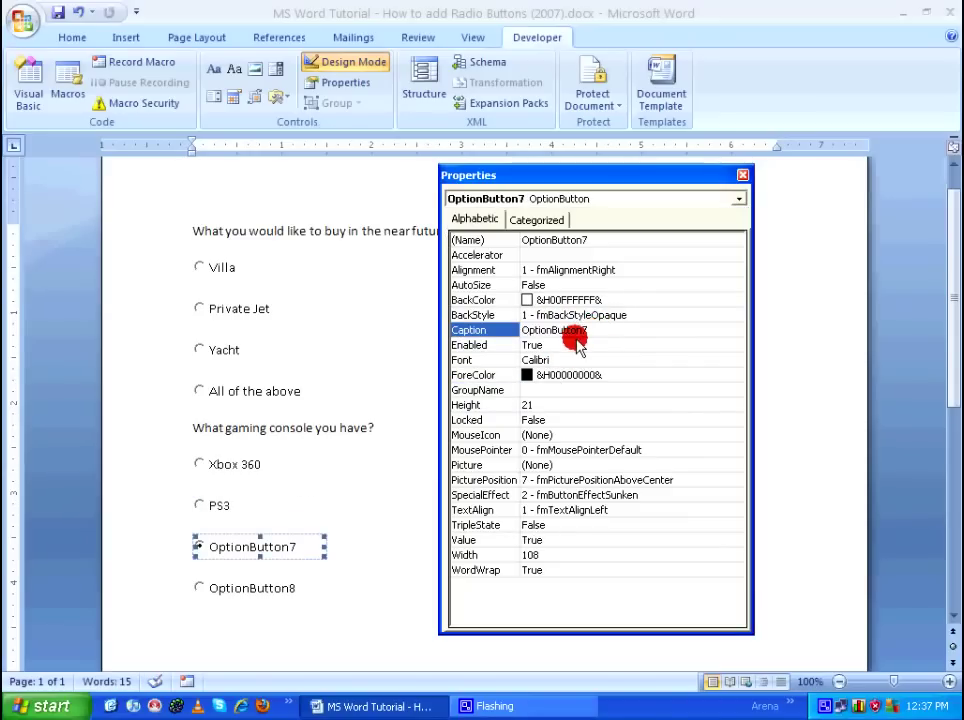
pyautogui.write('Wii')
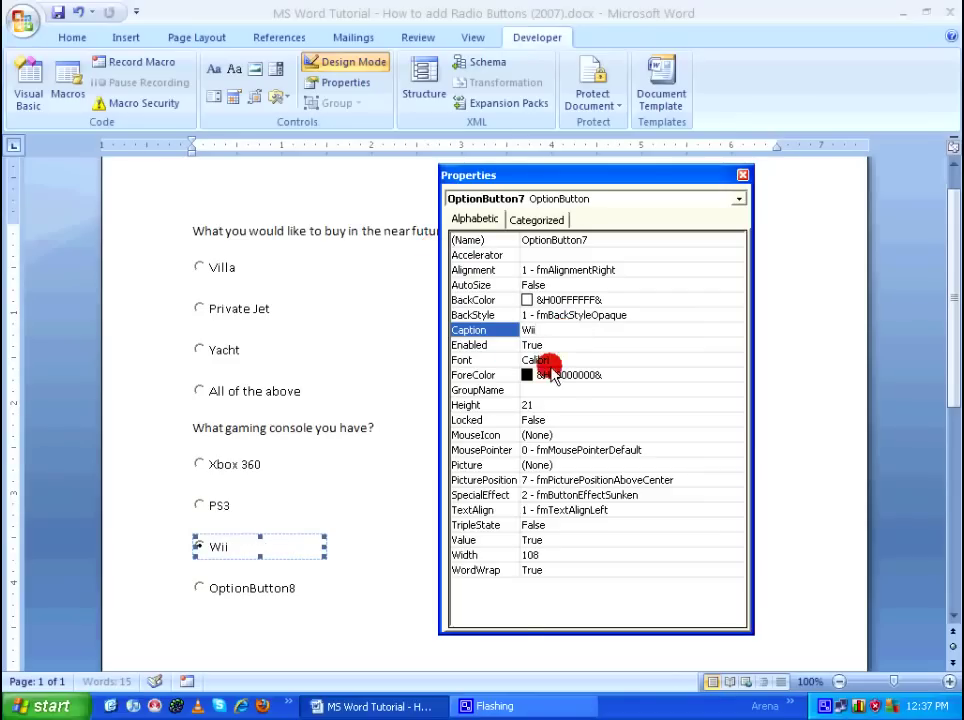
pyautogui.click(534, 389)
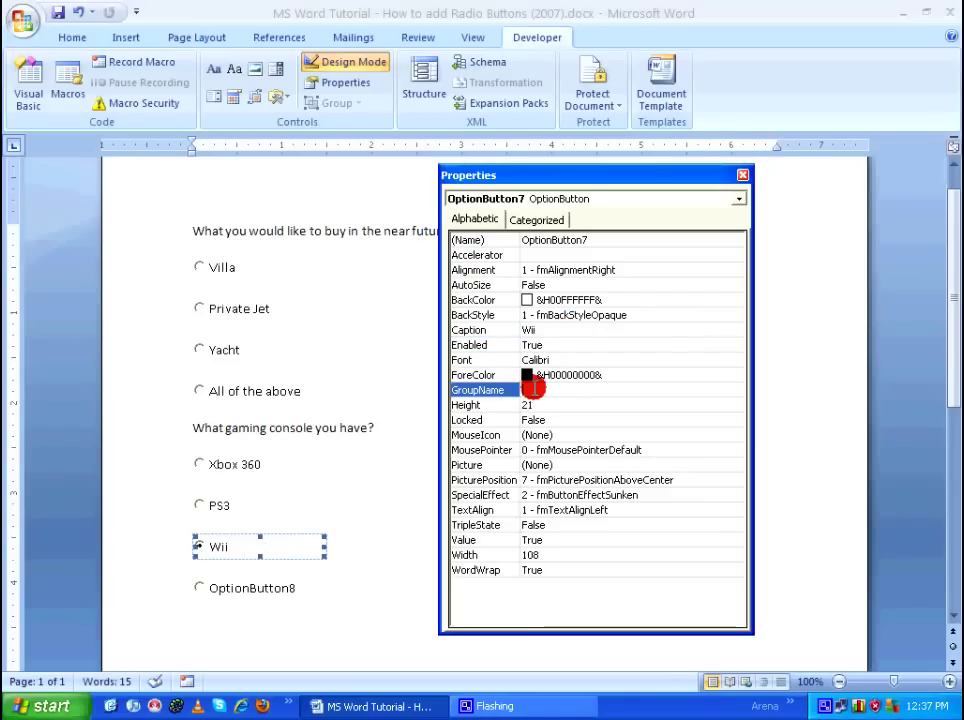
# Caption OptionButton8 'All of the above' with GroupName consoles.
pyautogui.click(535, 200)
pyautogui.click(592, 284)
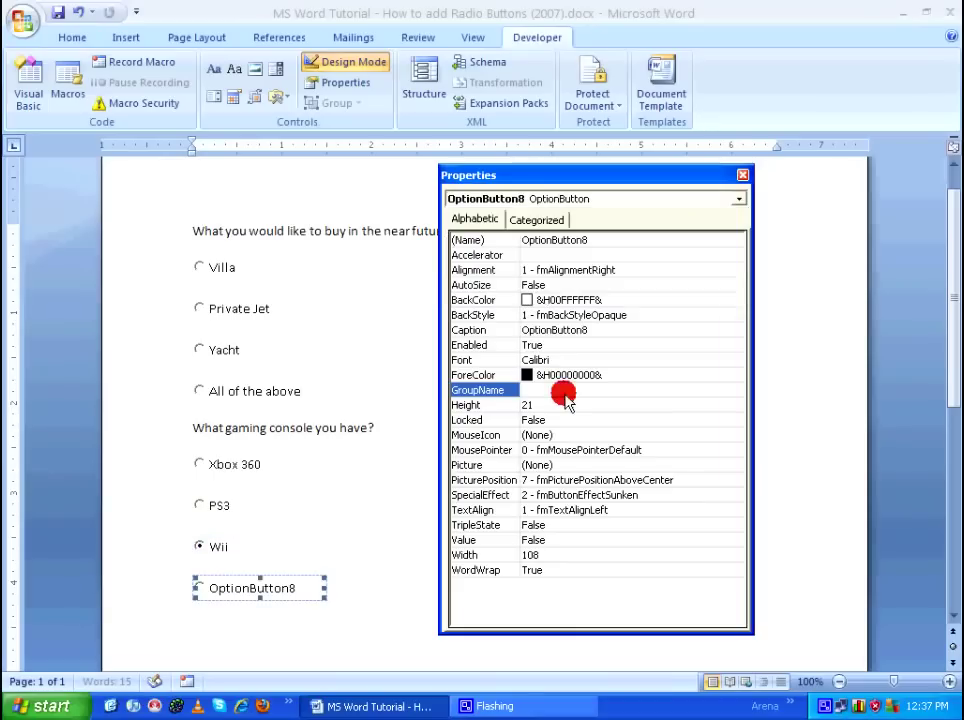
pyautogui.click(500, 330)
pyautogui.write('All of the above')
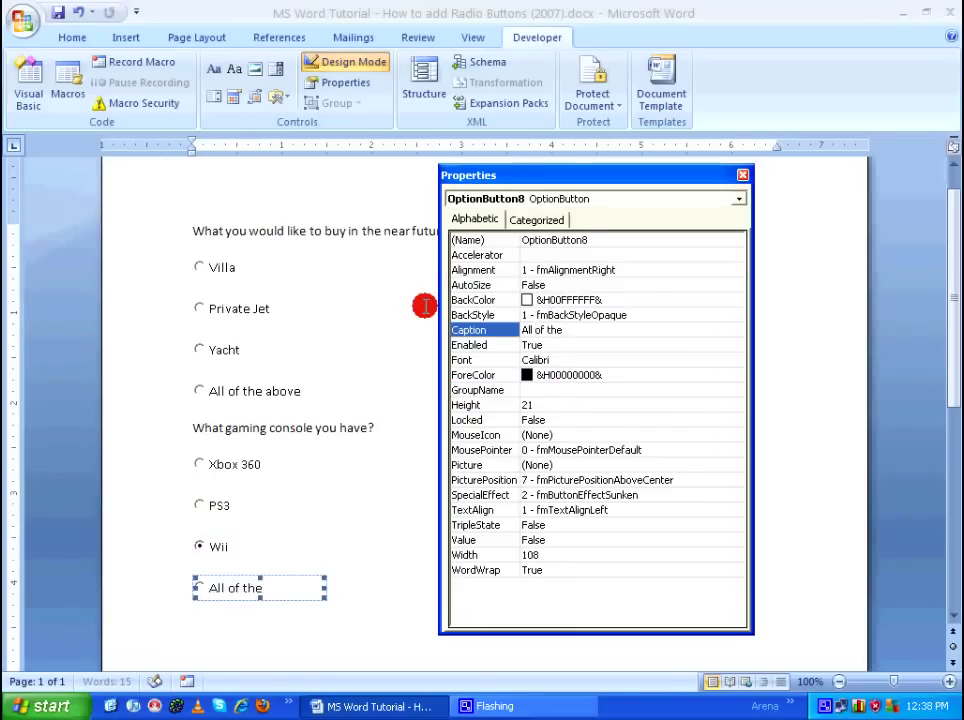
pyautogui.click(533, 389)
pyautogui.write('con')
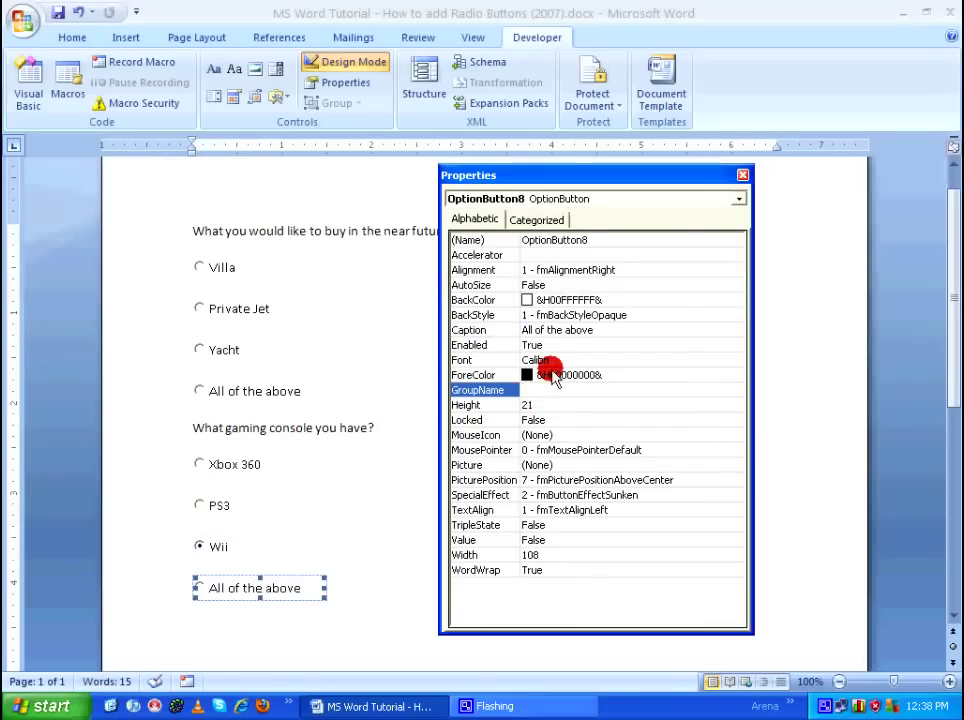
pyautogui.write('soles')
pyautogui.click(580, 198)
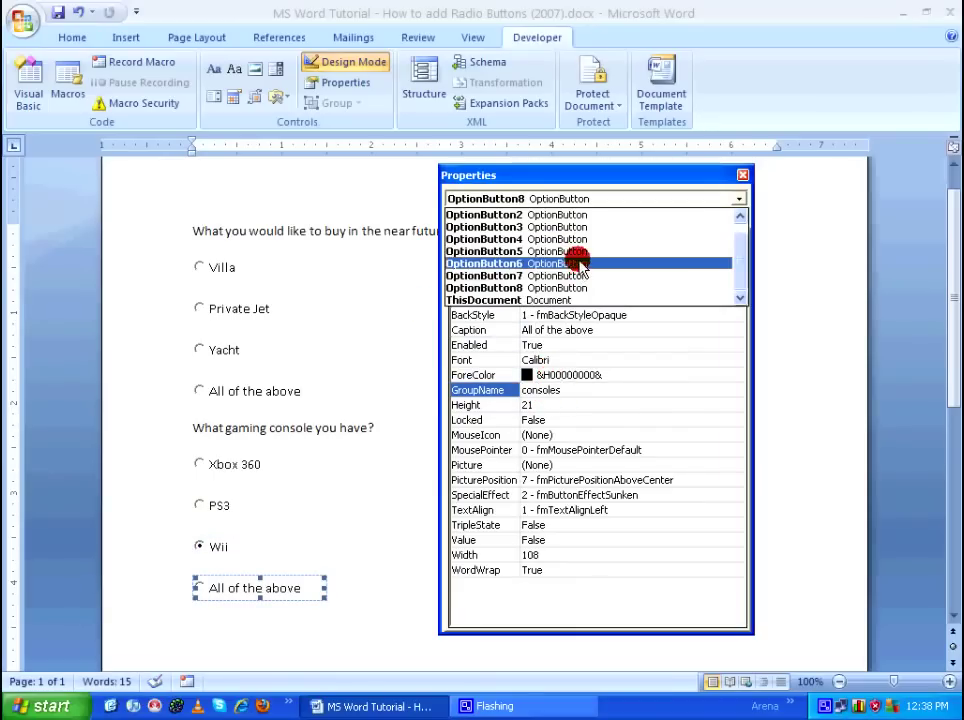
pyautogui.click(579, 265)
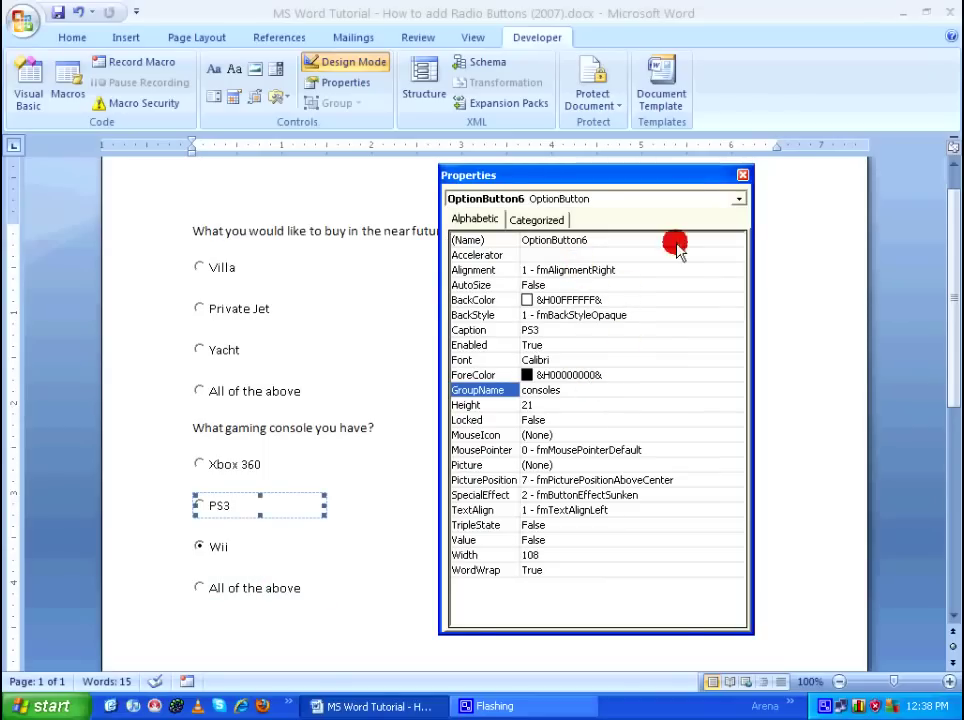
# Close Properties, exit Design Mode, and pick All of the above for the console question.
pyautogui.click(742, 178)
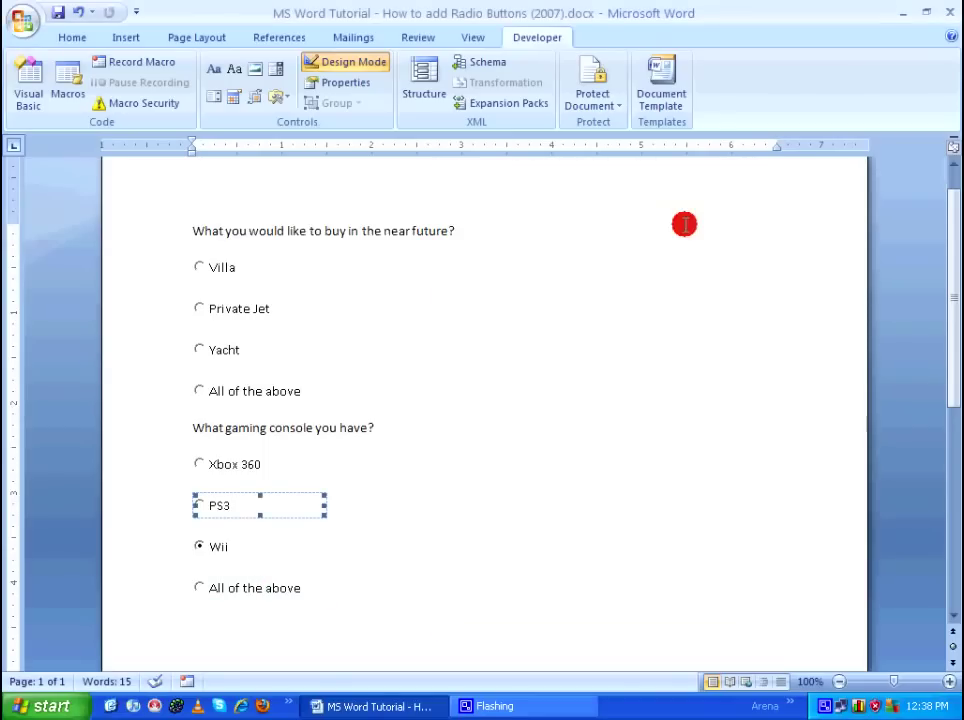
pyautogui.click(342, 64)
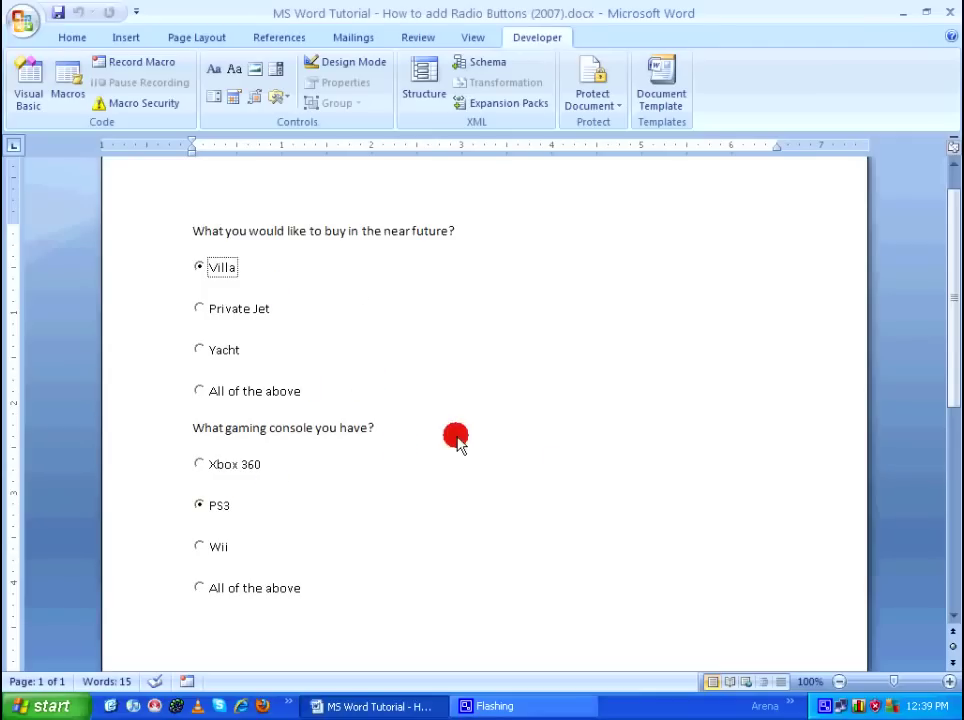
pyautogui.scroll(-2, 458, 430)
pyautogui.scroll(1, 458, 430)
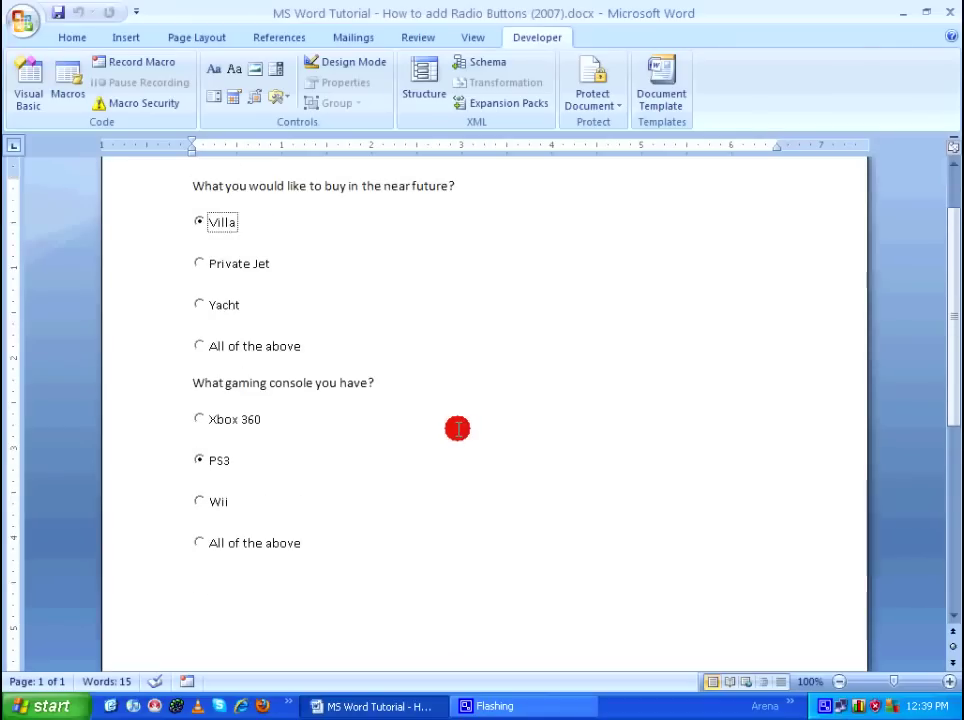
pyautogui.click(292, 541)
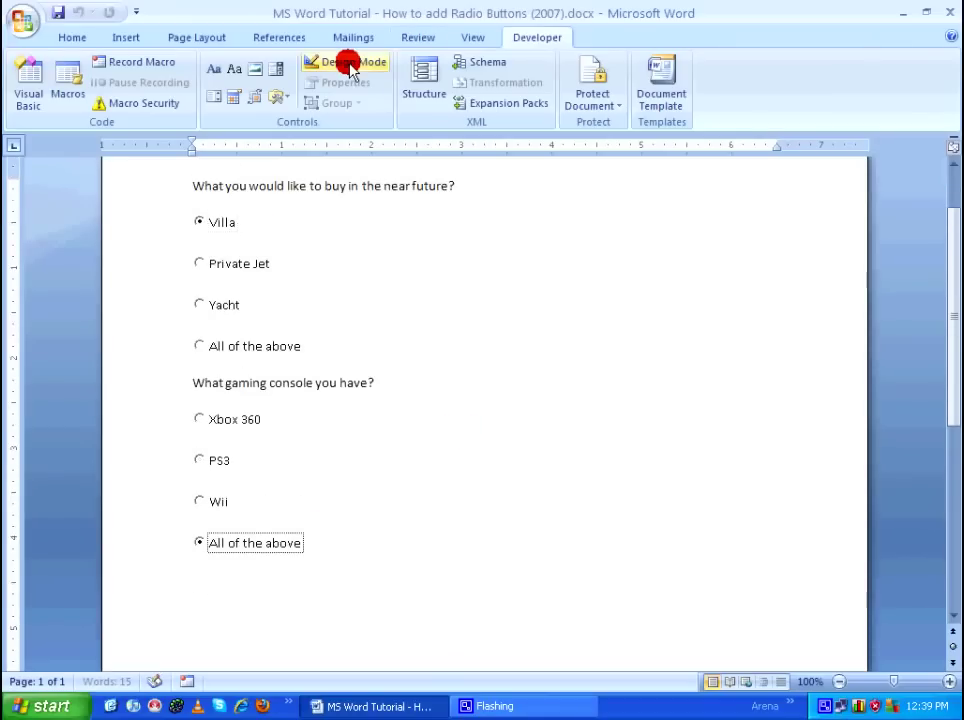
# Re-enter Design Mode and insert an ActiveX command button below the console options.
pyautogui.click(350, 70)
pyautogui.click(366, 560)
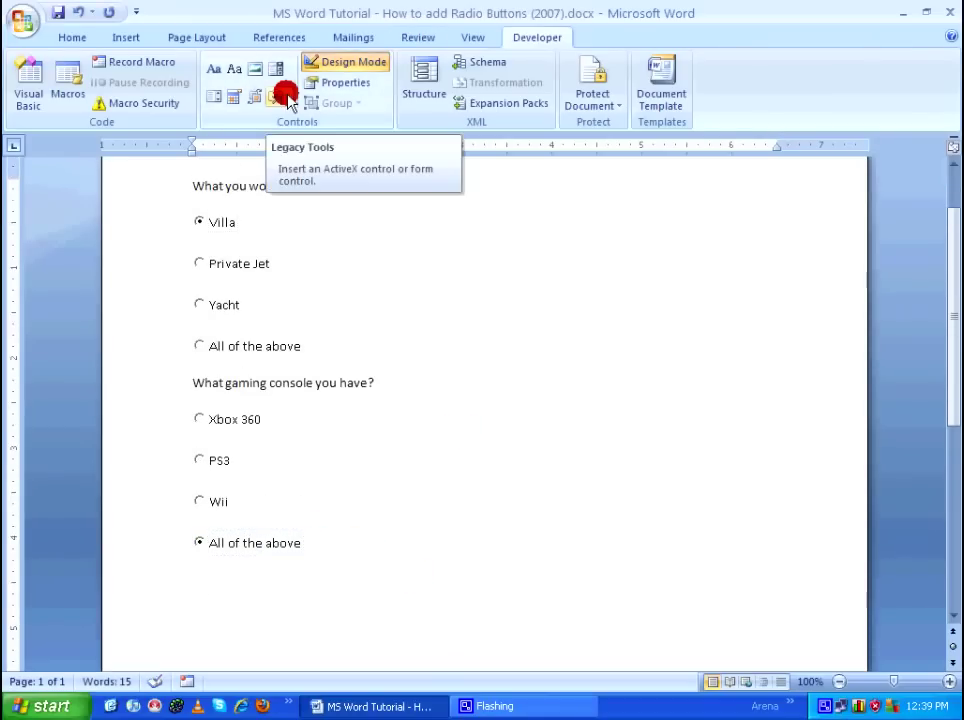
pyautogui.click(284, 97)
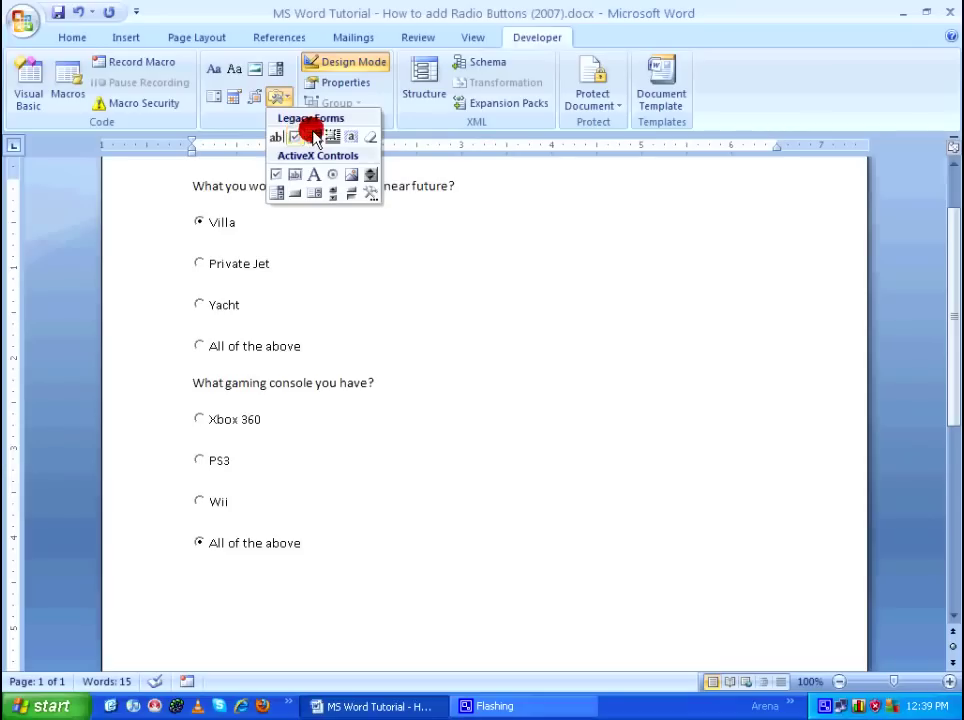
pyautogui.click(296, 194)
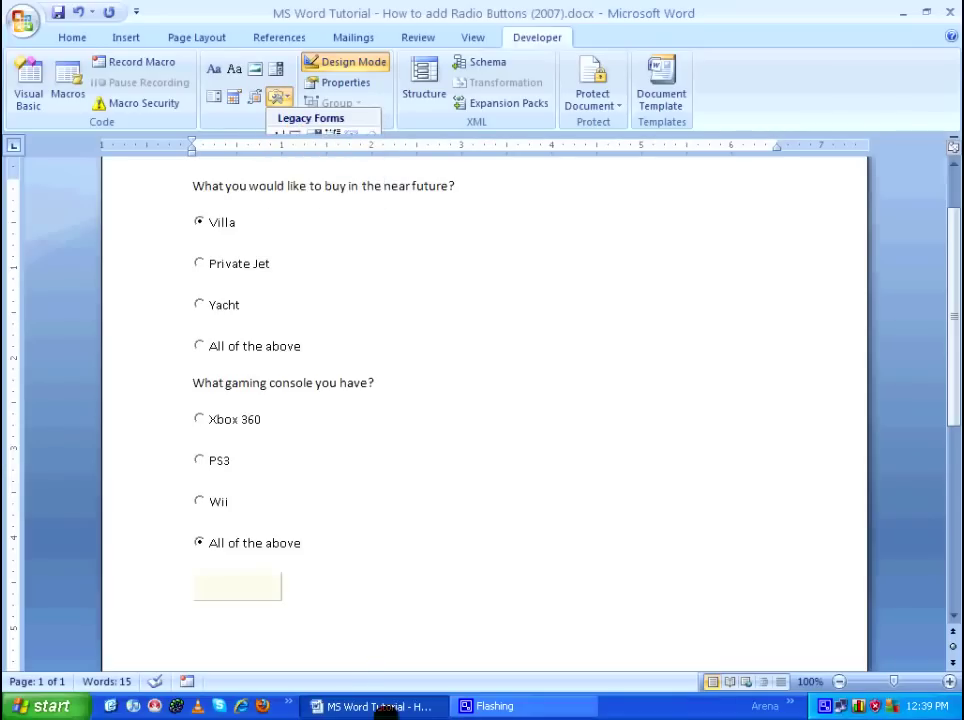
# Set the command button's Caption to Reset and close its Properties window.
pyautogui.rightClick(249, 592)
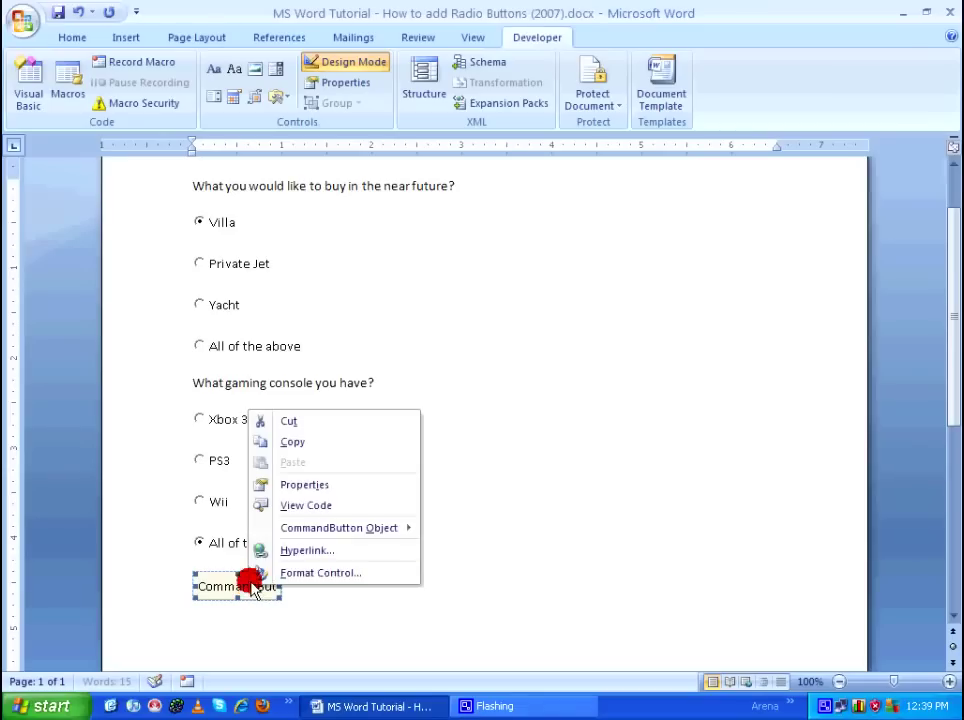
pyautogui.click(295, 486)
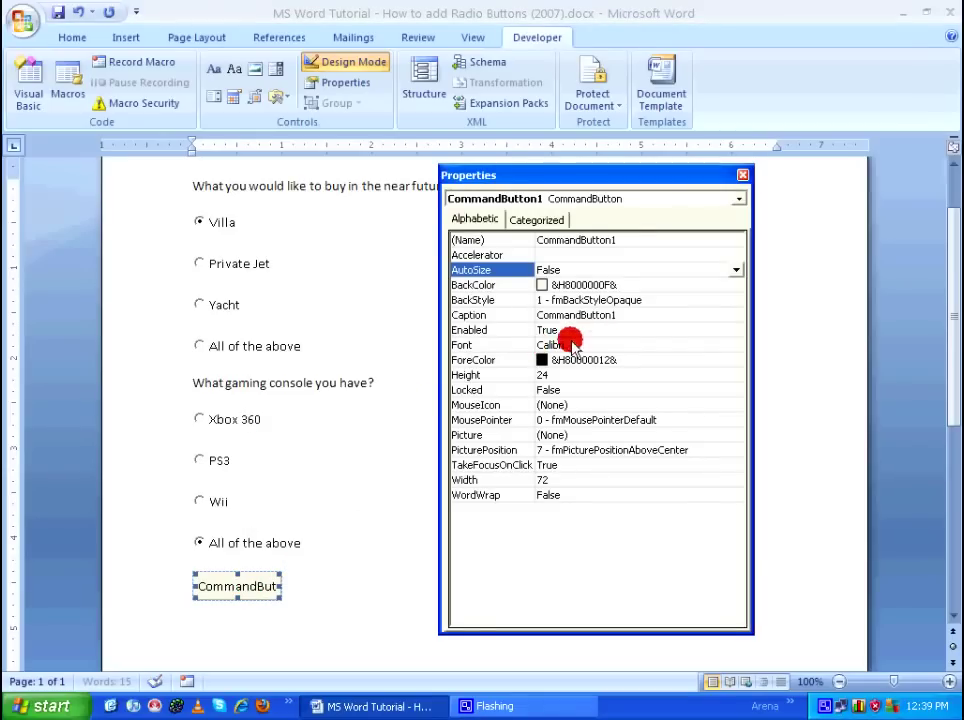
pyautogui.press('Down')
pyautogui.press('Down')
pyautogui.press('Down')
pyautogui.write('Reset')
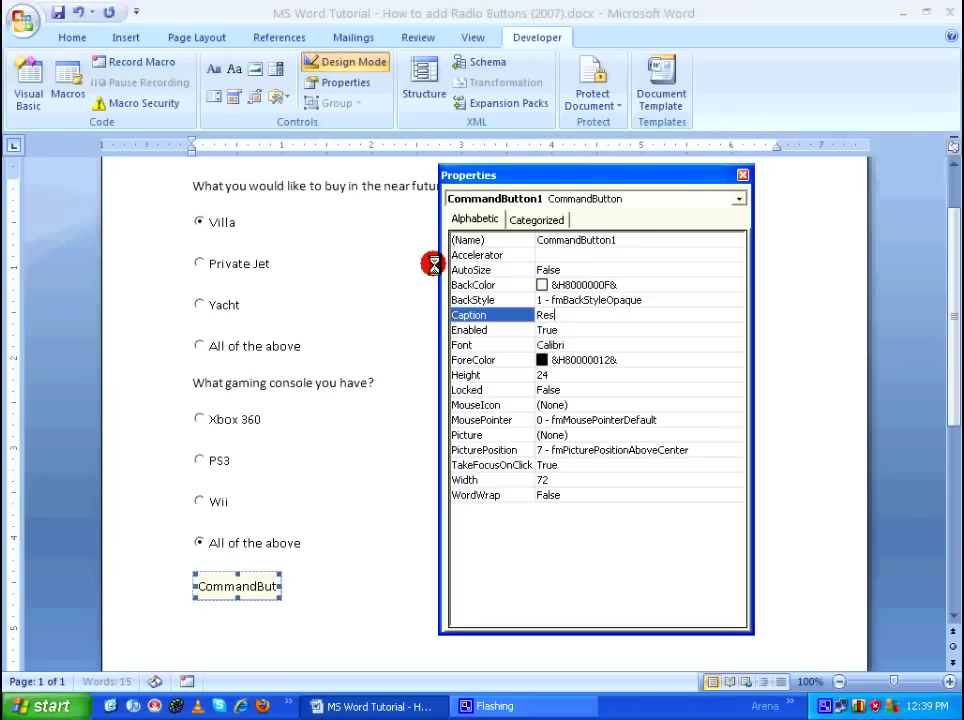
pyautogui.click(742, 175)
pyautogui.click(265, 585)
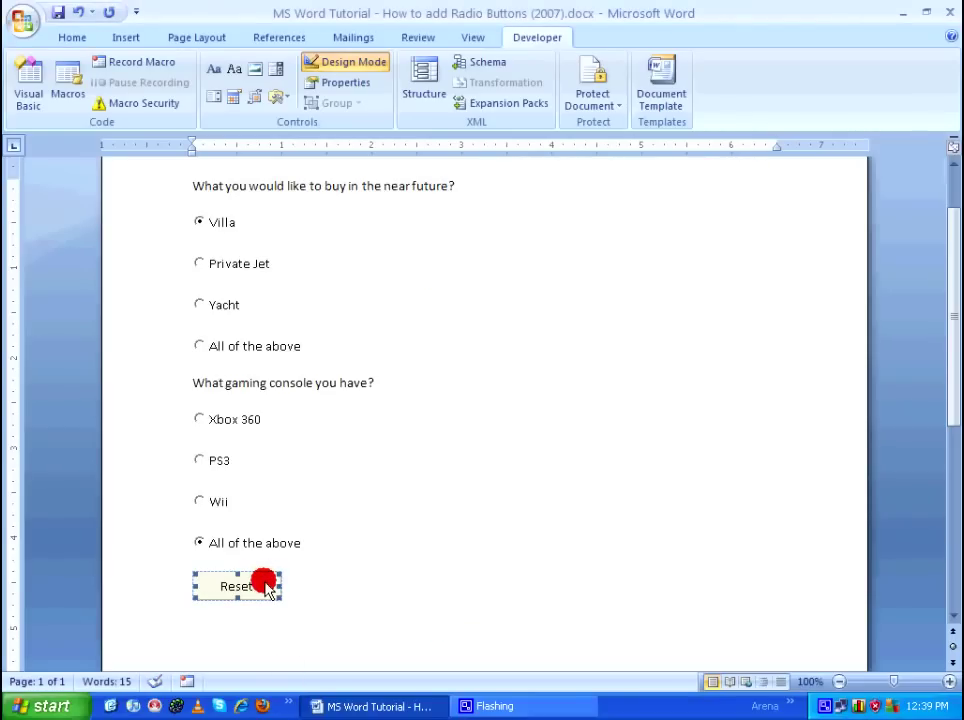
pyautogui.rightClick(267, 589)
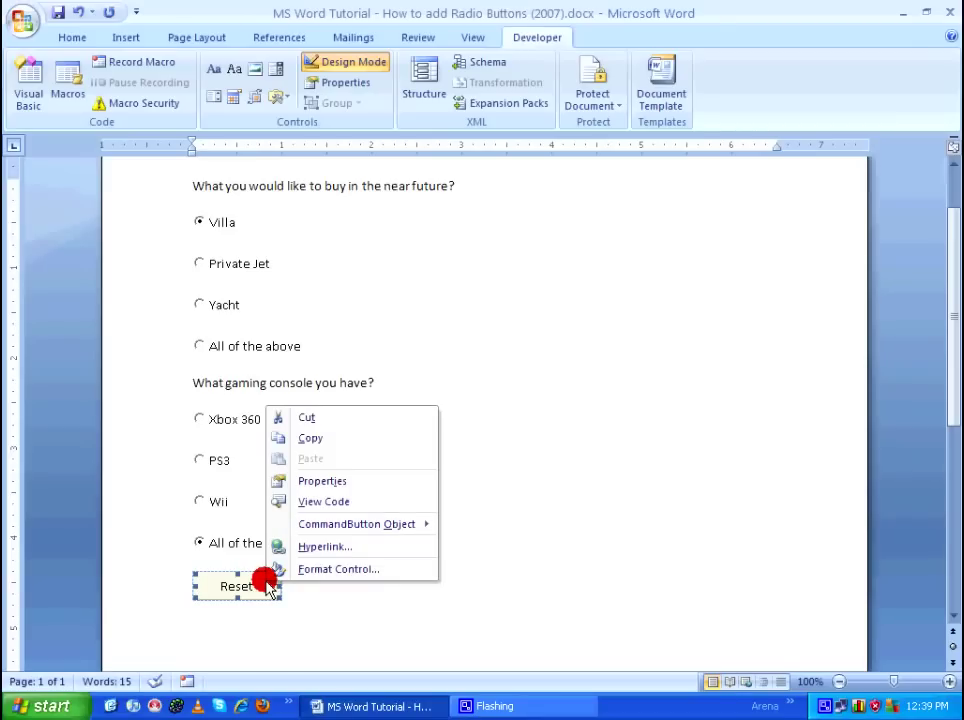
# Add OptionButton1.Value = False to the Reset button's Click procedure.
pyautogui.click(334, 503)
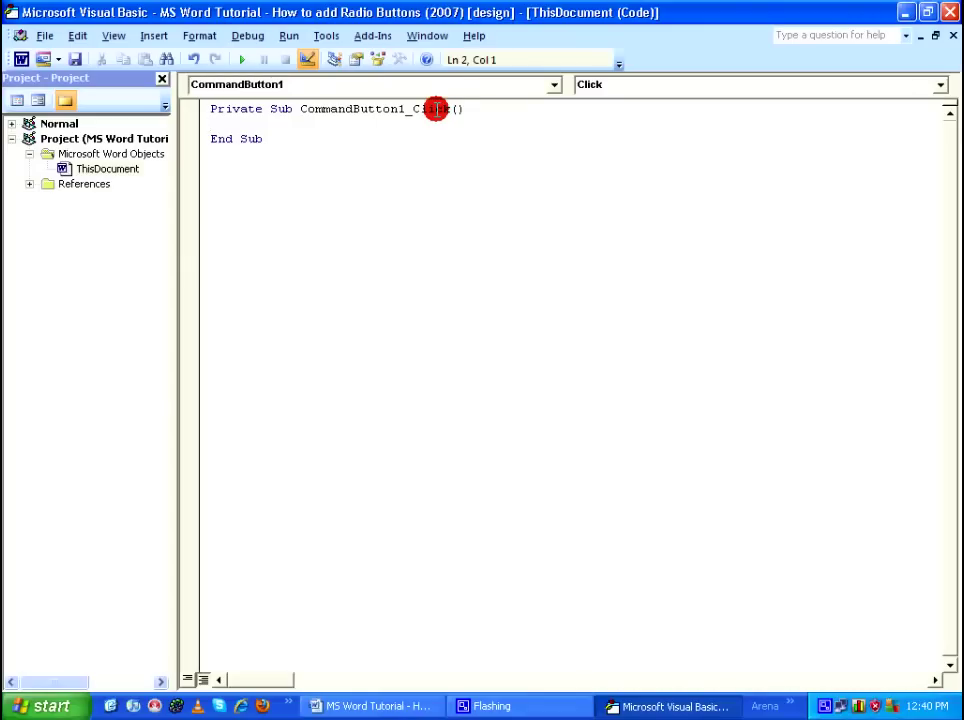
pyautogui.write('optionbutton1')
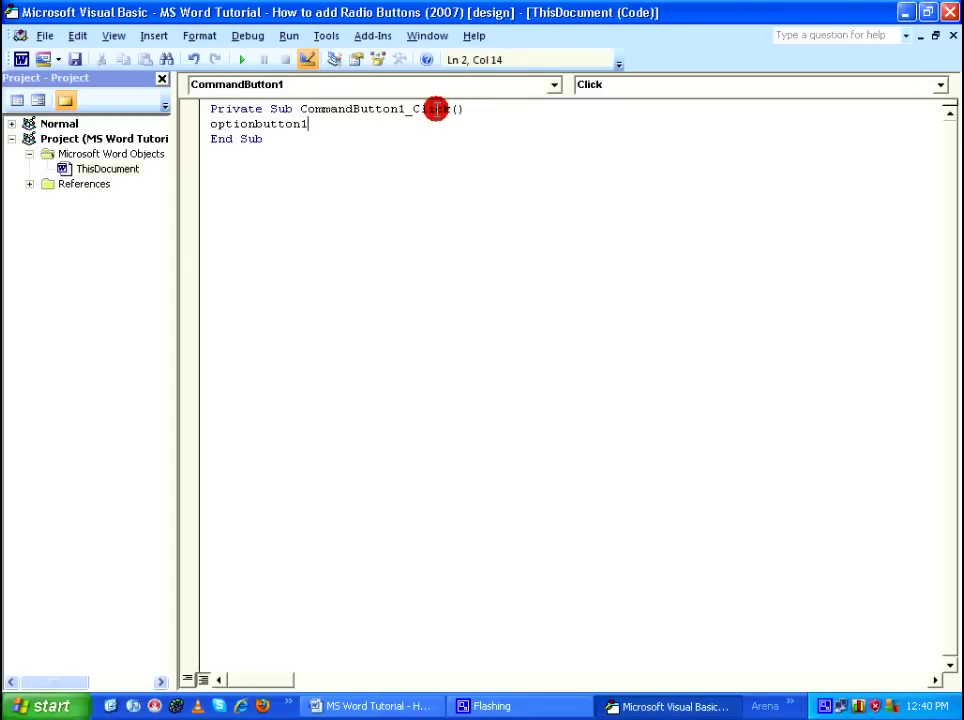
pyautogui.write('.')
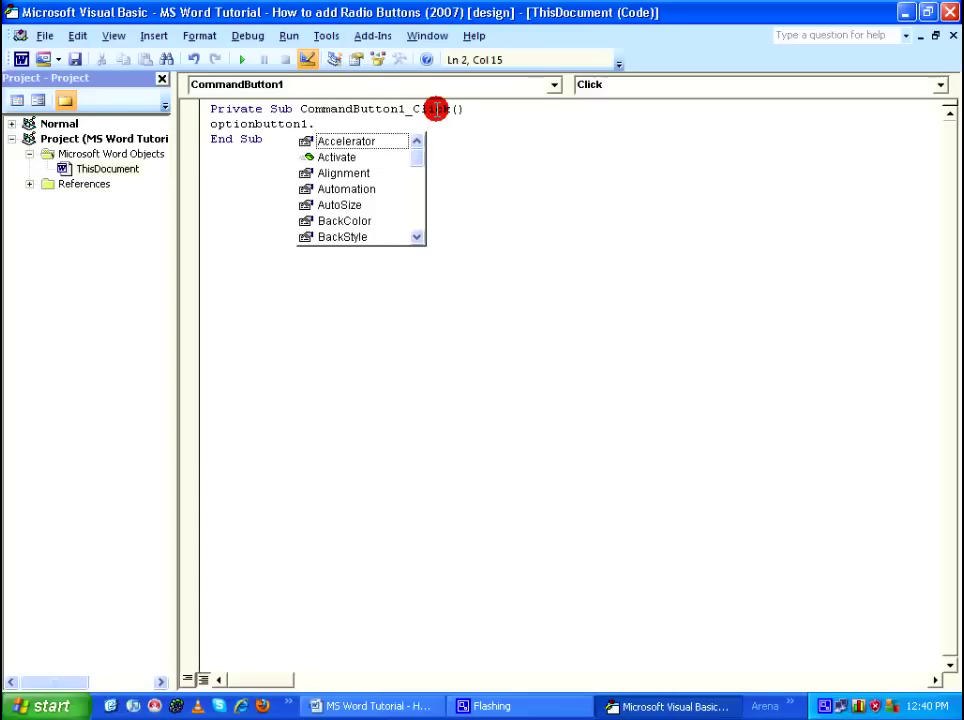
pyautogui.write('value=')
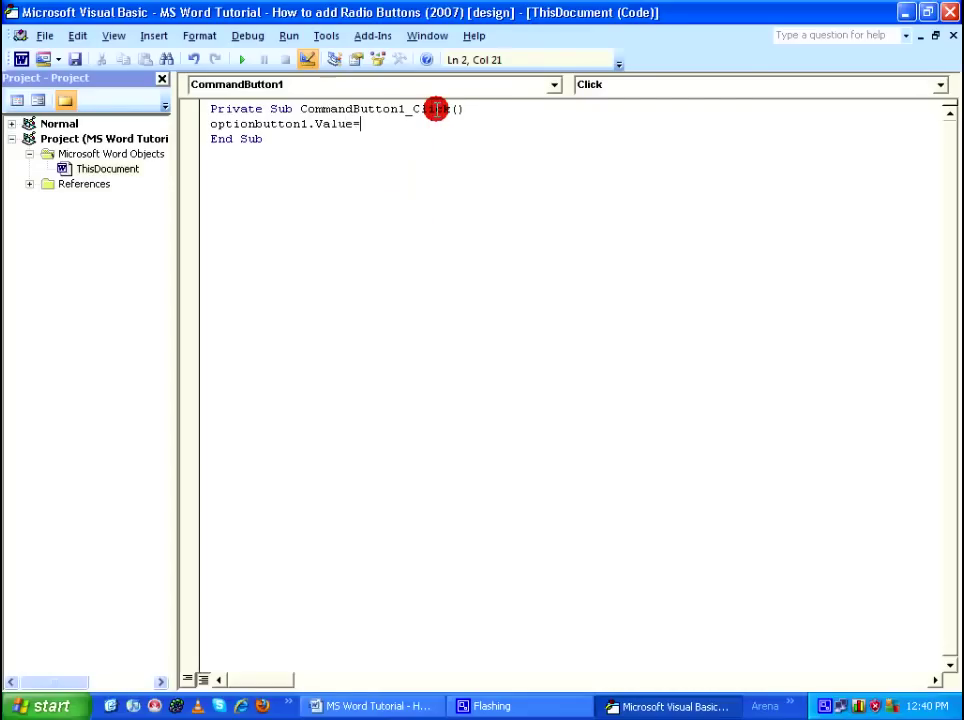
pyautogui.write('false')
pyautogui.press('Return')
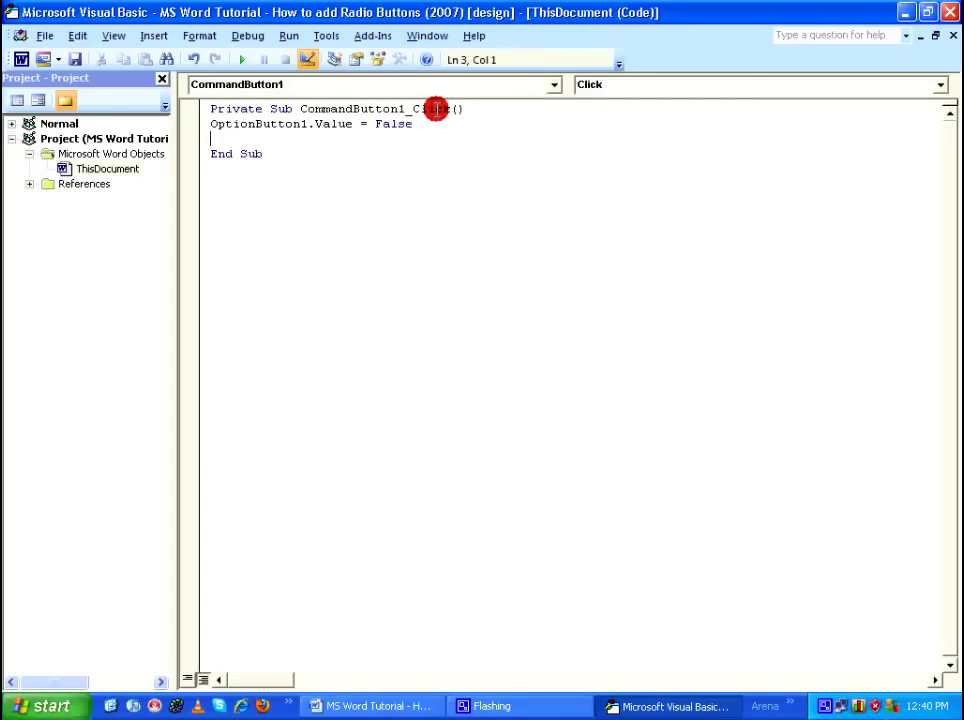
# Duplicate that line as OptionButton2.Value = False, then return to the Word survey.
pyautogui.hotkey('shift', 'End')
pyautogui.hotkey('ctrl', 'c')
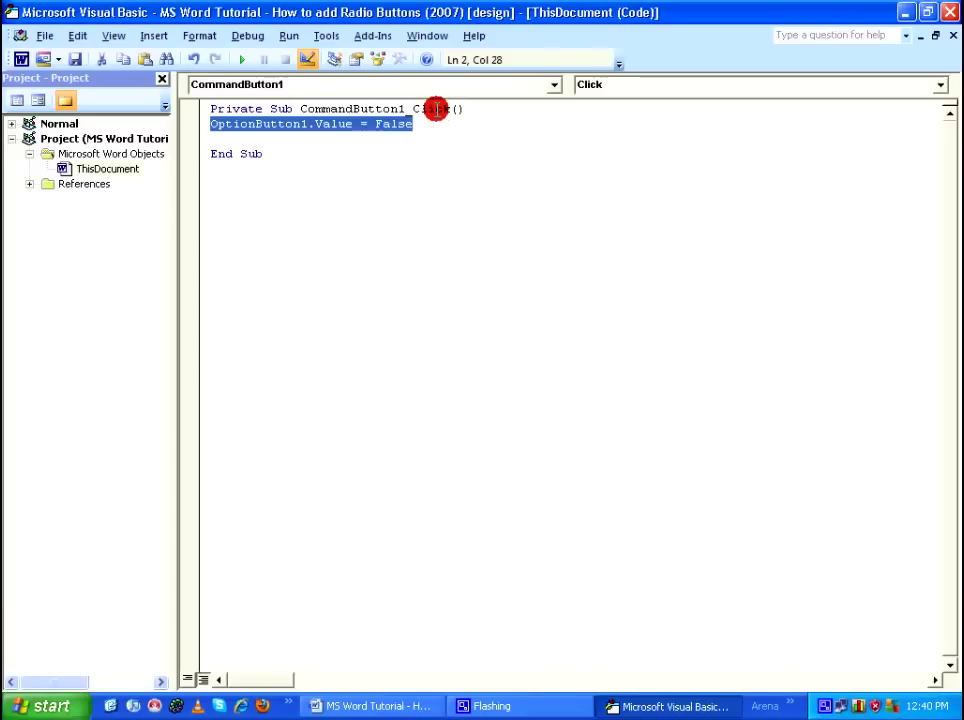
pyautogui.press('End')
pyautogui.press('Return')
pyautogui.hotkey('ctrl', 'v')
pyautogui.press('Left')
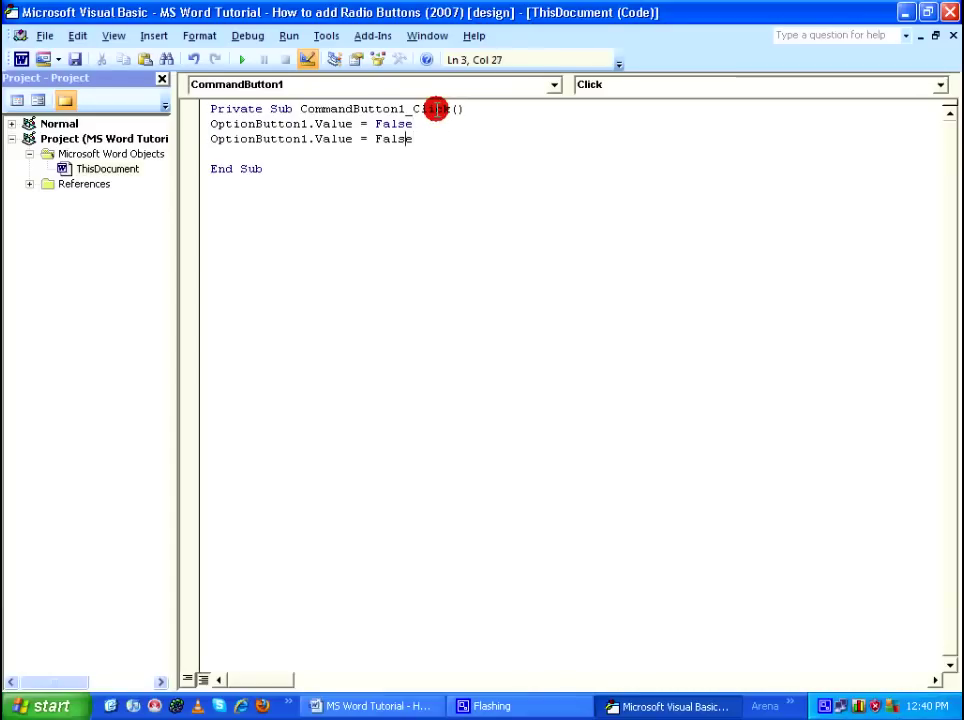
pyautogui.hotkey('shift', 'Left')
pyautogui.write('2')
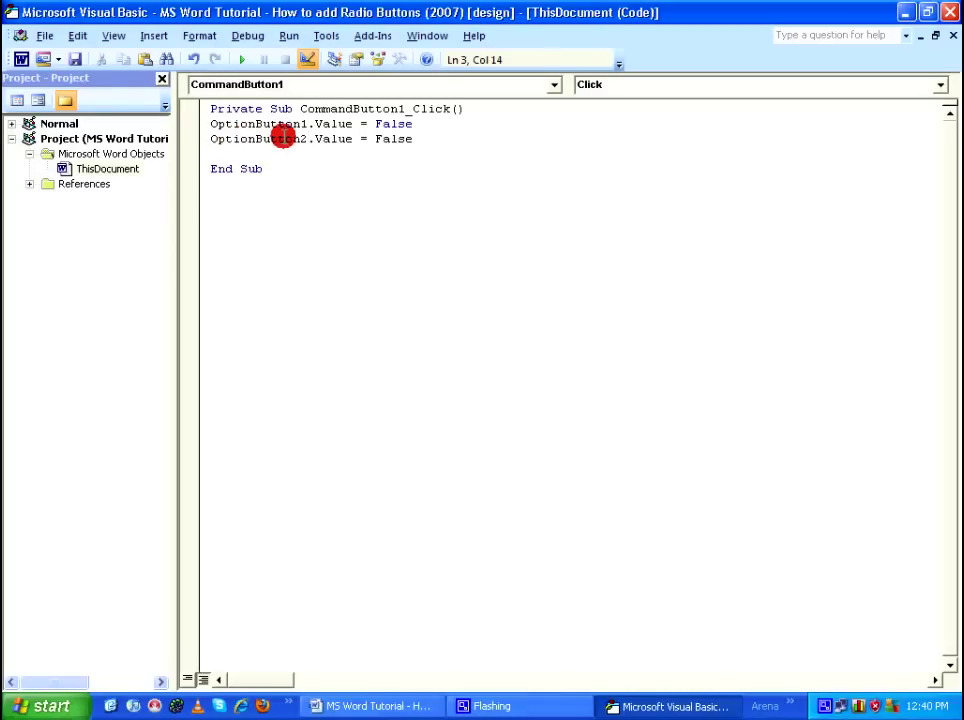
pyautogui.click(392, 706)
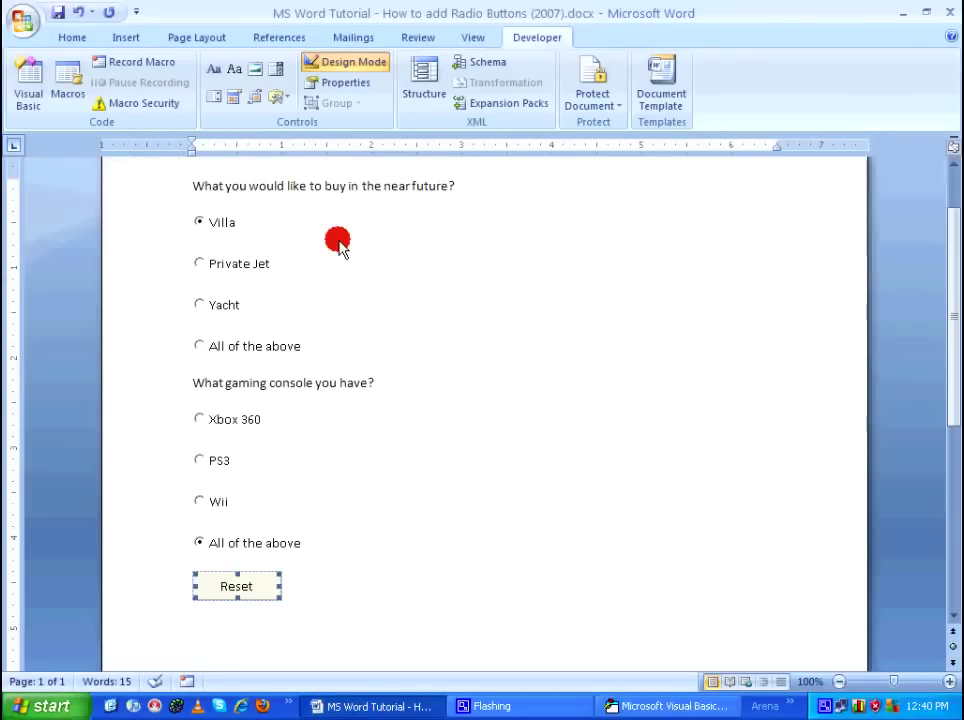
# Confirm in Properties that the Villa option button is named OptionButton1, then return to the code.
pyautogui.rightClick(229, 222)
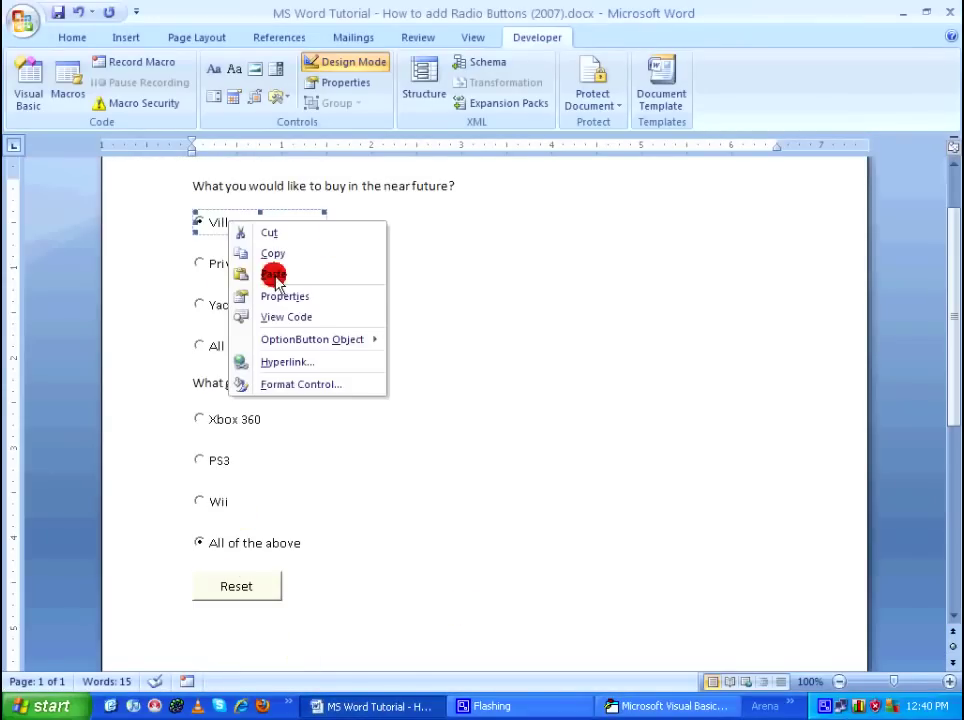
pyautogui.click(285, 297)
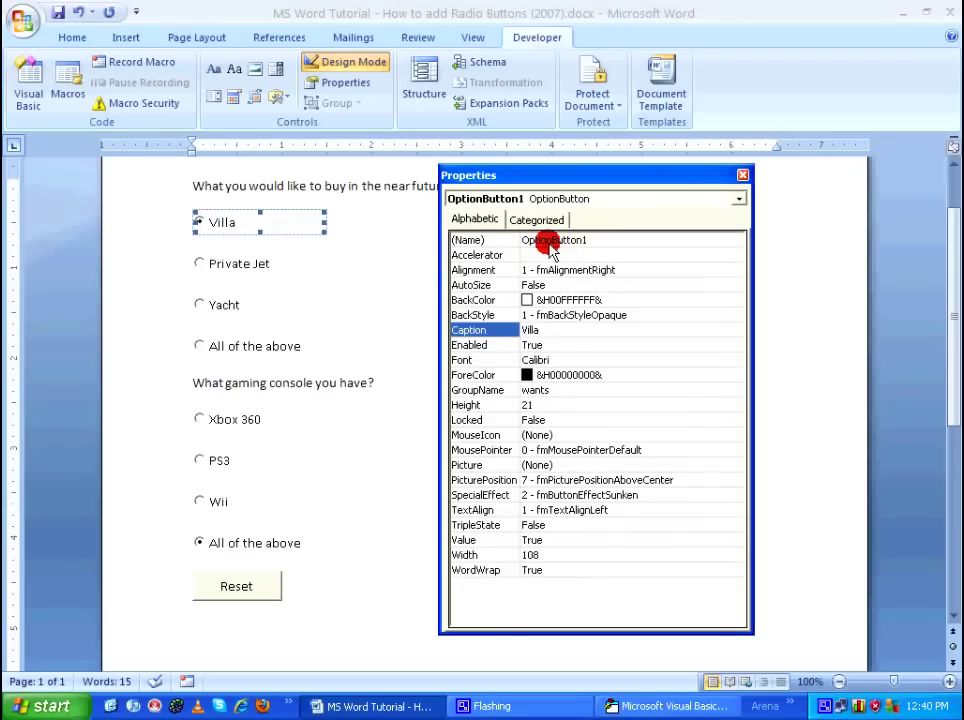
pyautogui.click(744, 176)
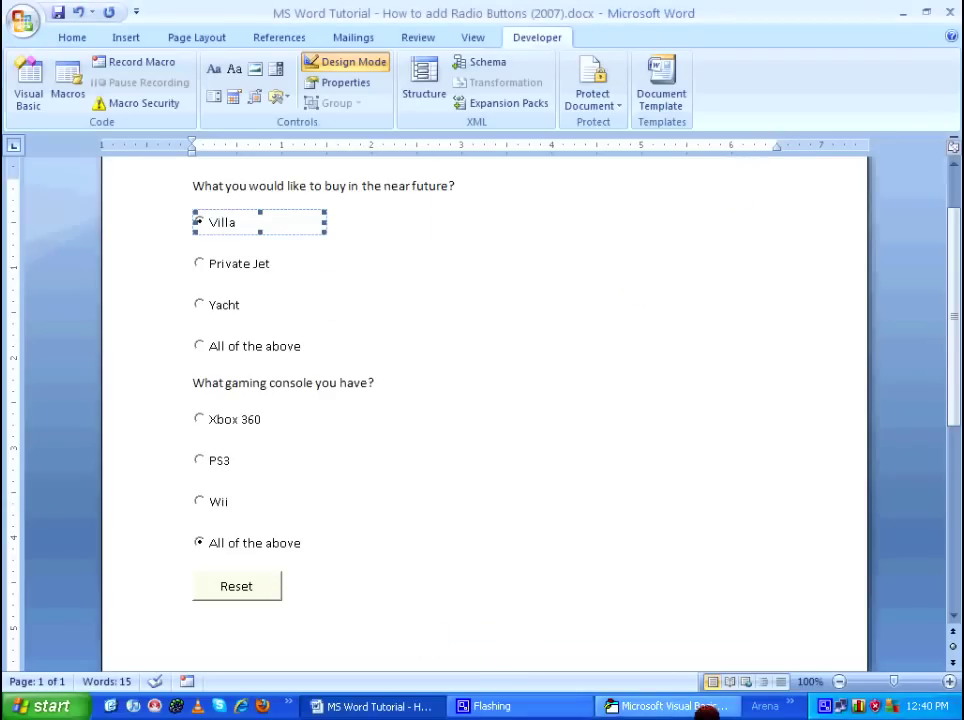
pyautogui.click(705, 711)
# Add reset lines setting OptionButton3 and OptionButton4 to False.
pyautogui.doubleClick(299, 123)
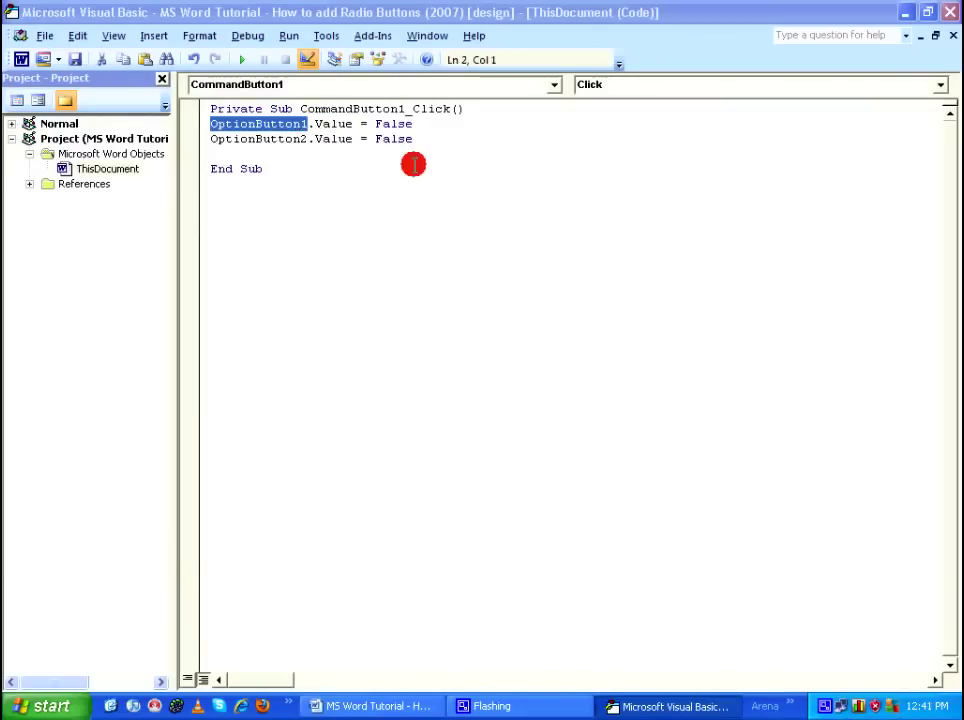
pyautogui.click(432, 139)
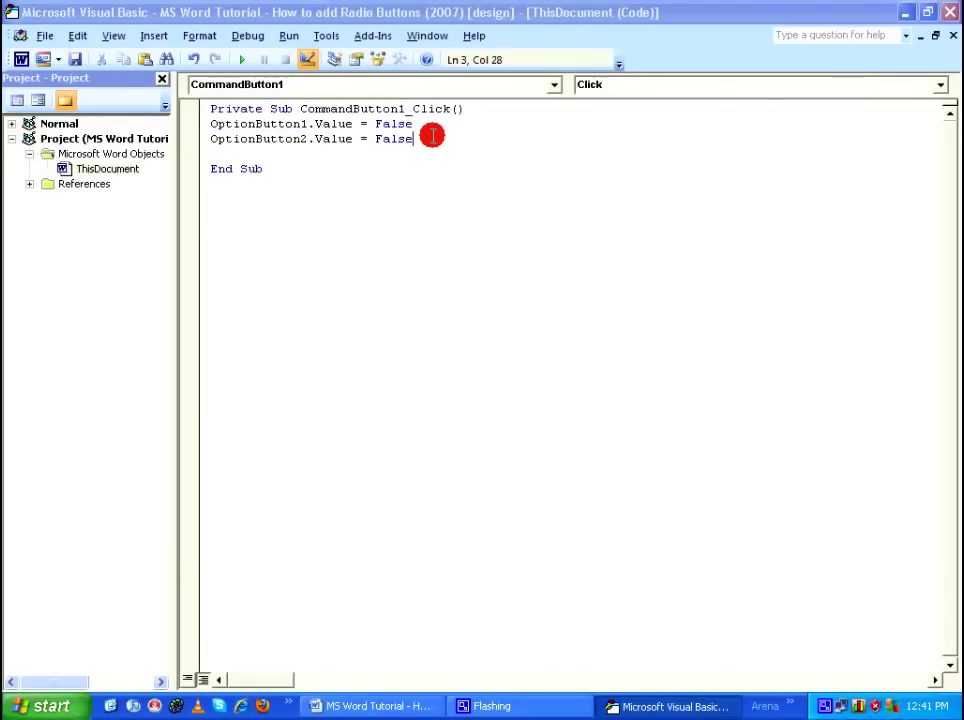
pyautogui.hotkey('ctrl', 'v')
pyautogui.press('Left')
pyautogui.press('Left')
pyautogui.press('Left')
pyautogui.press('Left')
pyautogui.press('Left')
pyautogui.press('Left')
pyautogui.press('Left')
pyautogui.press('Left')
pyautogui.press('Left')
pyautogui.press('Left')
pyautogui.press('Left')
pyautogui.press('Left')
pyautogui.hotkey('shift', 'Left')
pyautogui.write('3')
pyautogui.press('End')
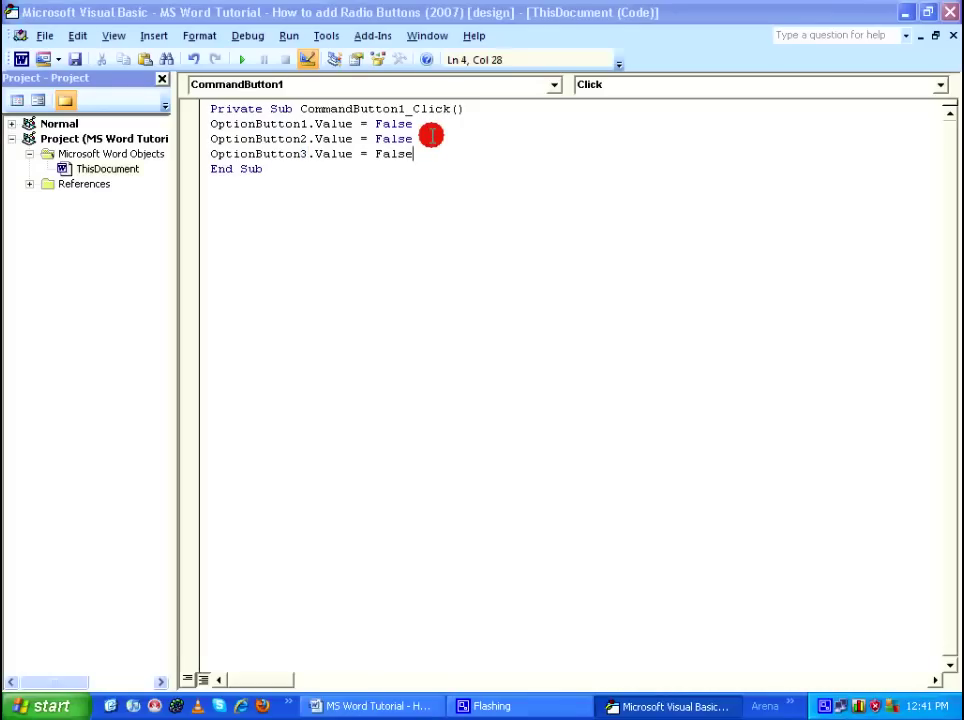
pyautogui.press('Return')
pyautogui.hotkey('ctrl', 'v')
pyautogui.press('Left')
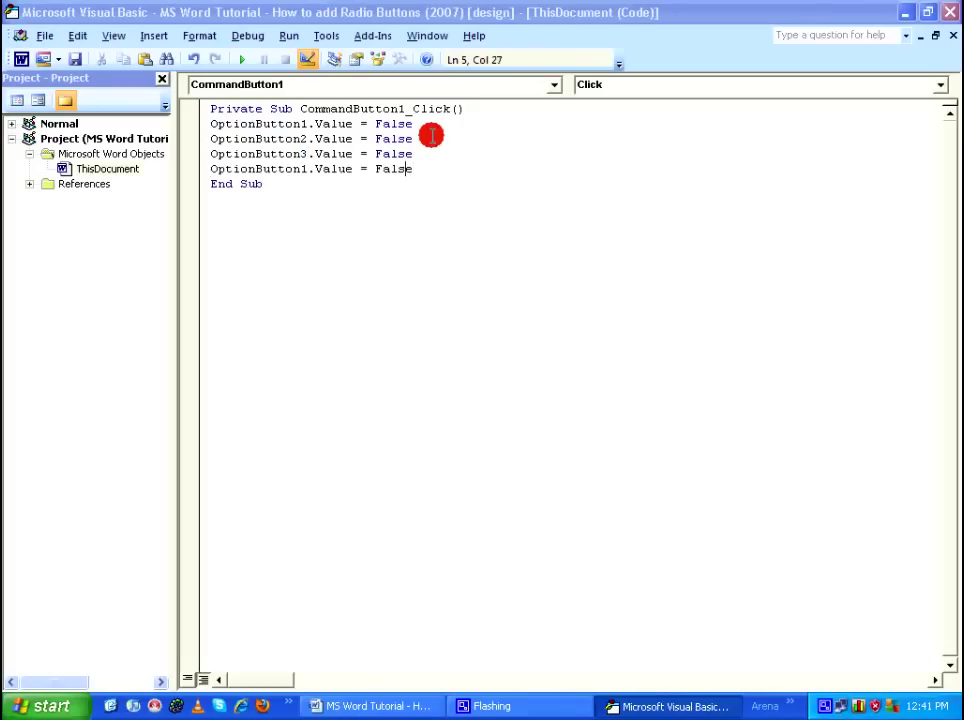
pyautogui.press('Left')
pyautogui.hotkey('shift', 'Left')
pyautogui.write('4')
# Add reset lines for OptionButton5 through OptionButton8, each set to False, before End Sub.
pyautogui.press('Return')
pyautogui.write('OptionButton5.Value = False')
pyautogui.press('Return')
pyautogui.hotkey('ctrl', 'v')
pyautogui.press('Left')
pyautogui.press('Left')
pyautogui.press('Left')
pyautogui.press('Left')
pyautogui.press('Left')
pyautogui.press('Left')
pyautogui.press('Left')
pyautogui.press('Left')
pyautogui.press('Left')
pyautogui.press('Left')
pyautogui.press('Left')
pyautogui.press('Left')
pyautogui.press('Left')
pyautogui.press('Left')
pyautogui.hotkey('shift', 'Left')
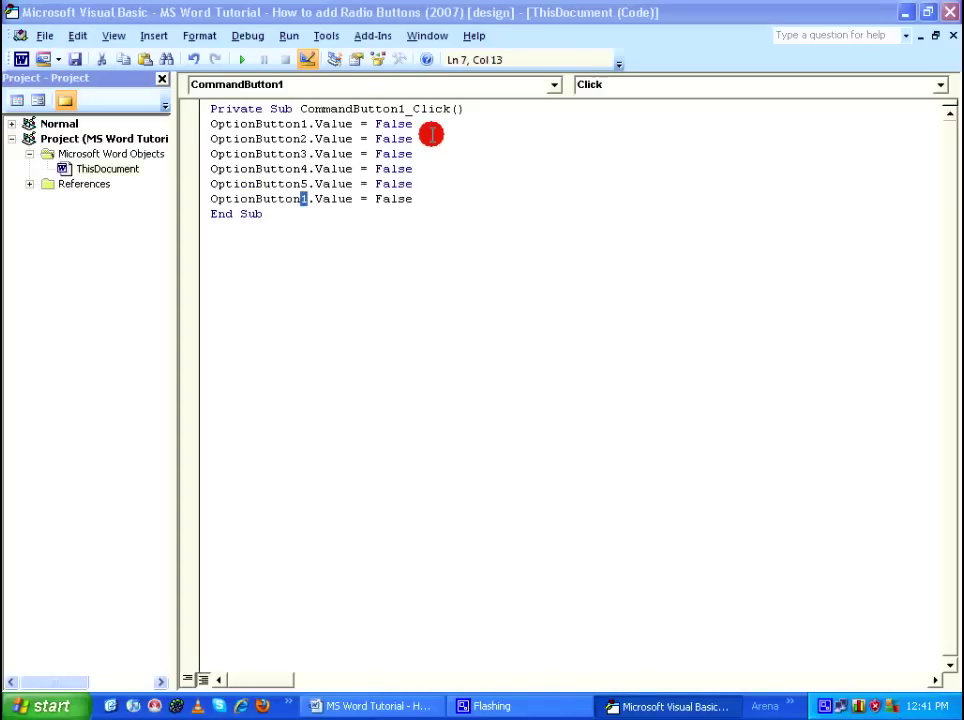
pyautogui.write('6')
pyautogui.press('End')
pyautogui.press('Return')
pyautogui.write('OptionButton7.Value = False')
pyautogui.press('Return')
pyautogui.write('OptionButton8.Value = False')
pyautogui.press('Left')
pyautogui.press('Left')
pyautogui.press('Left')
pyautogui.press('Left')
pyautogui.press('Left')
pyautogui.press('Left')
pyautogui.press('Left')
pyautogui.press('Left')
pyautogui.press('Left')
pyautogui.press('Left')
pyautogui.press('Left')
pyautogui.press('Left')
pyautogui.press('Left')
pyautogui.press('Left')
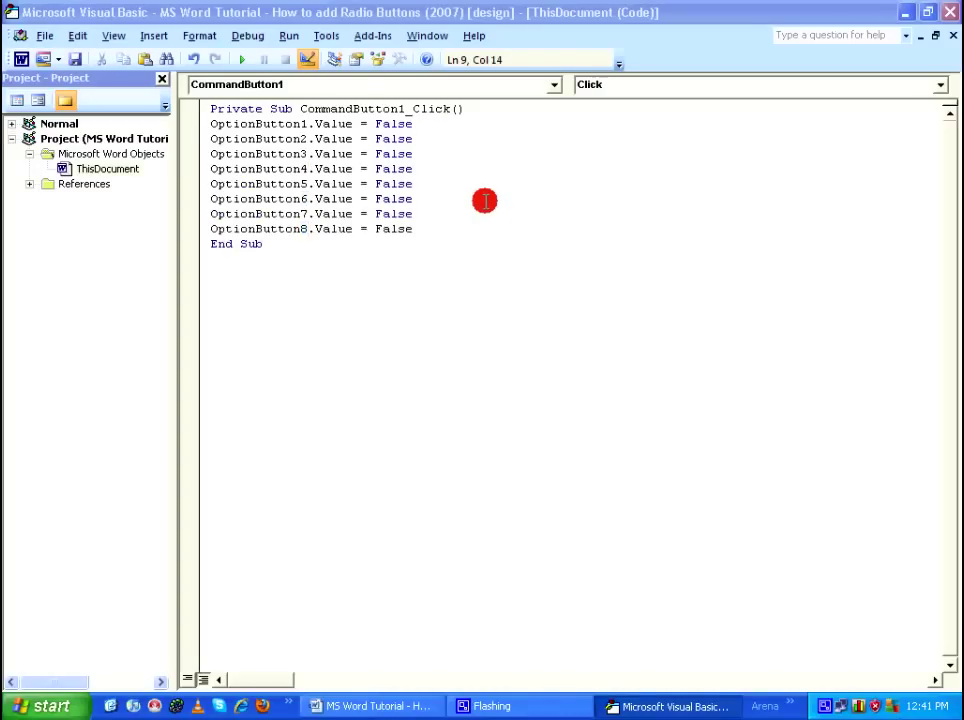
pyautogui.press('End')
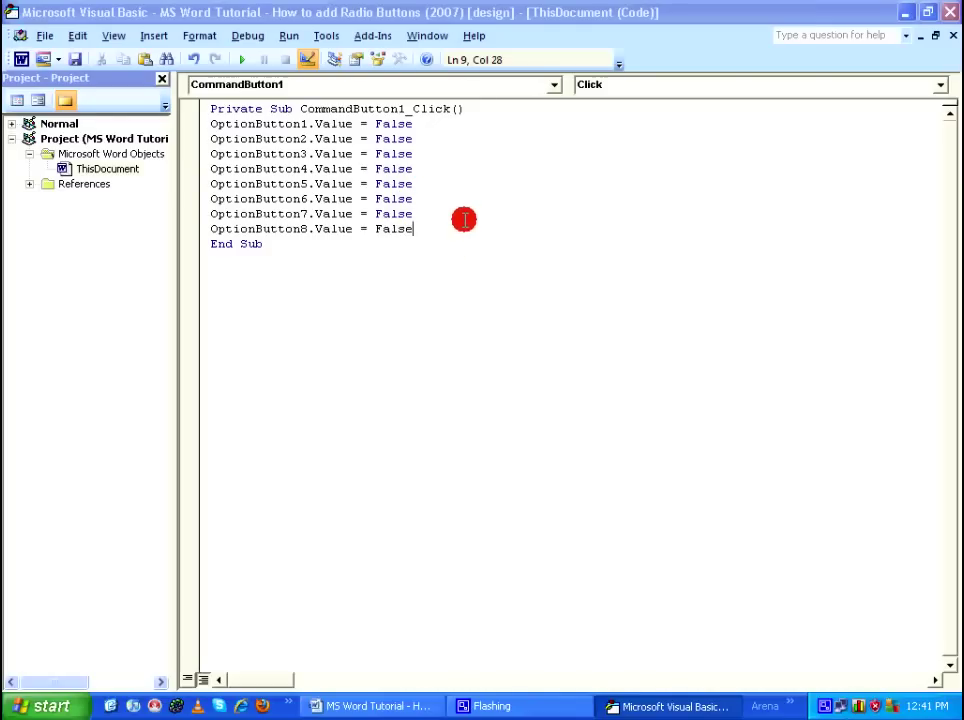
pyautogui.press('Down')
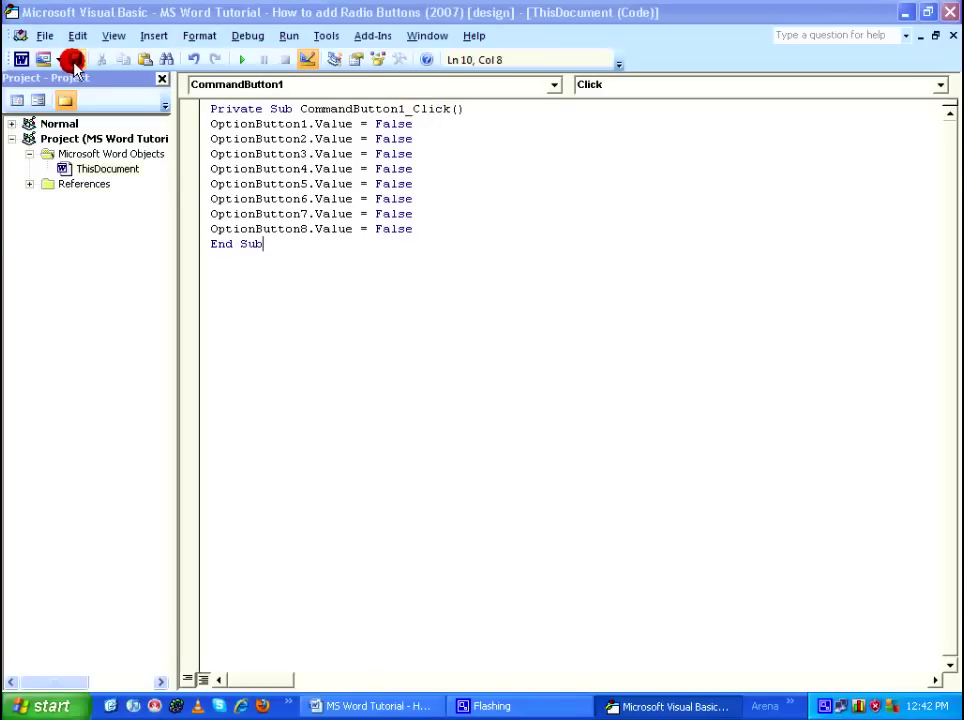
# Close the VBA editor, turn off design mode, and test Reset clearing all eight survey options.
pyautogui.click(950, 12)
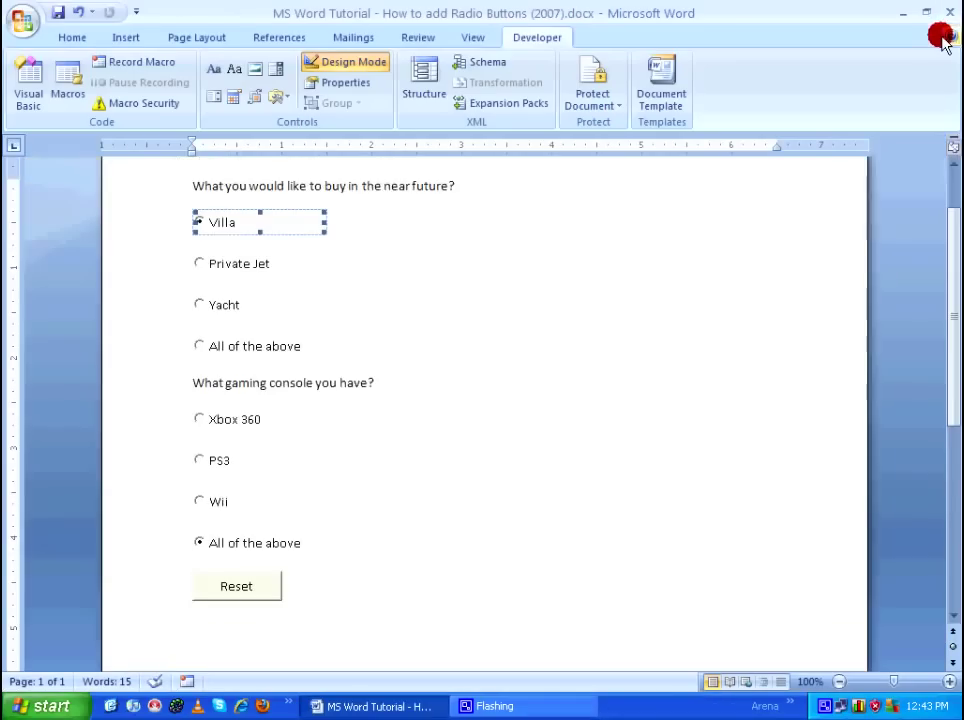
pyautogui.click(340, 60)
pyautogui.click(282, 516)
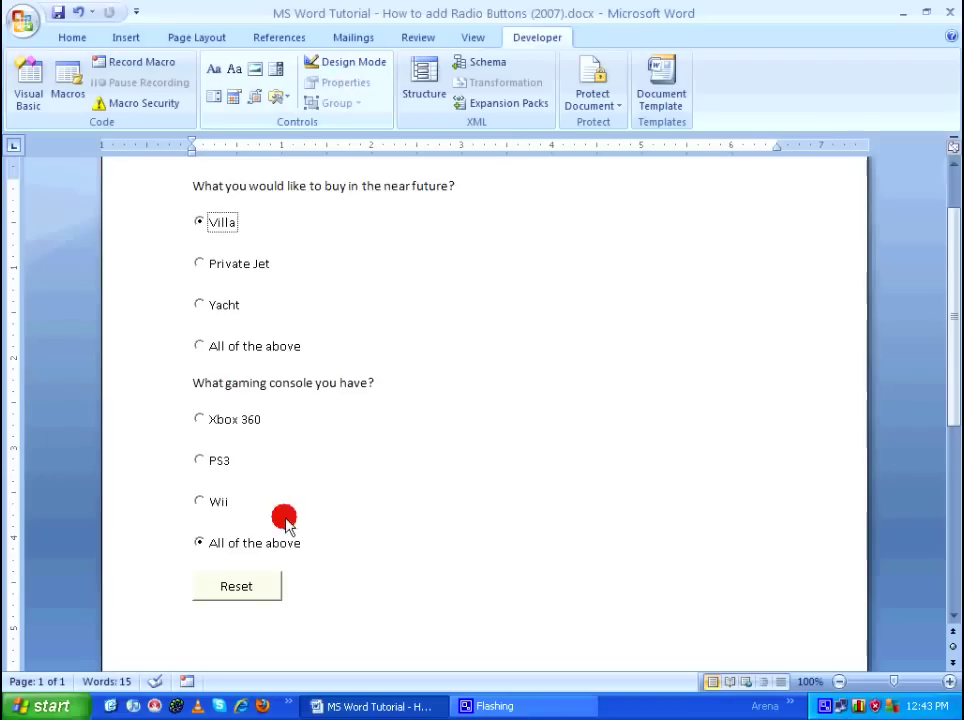
pyautogui.click(252, 588)
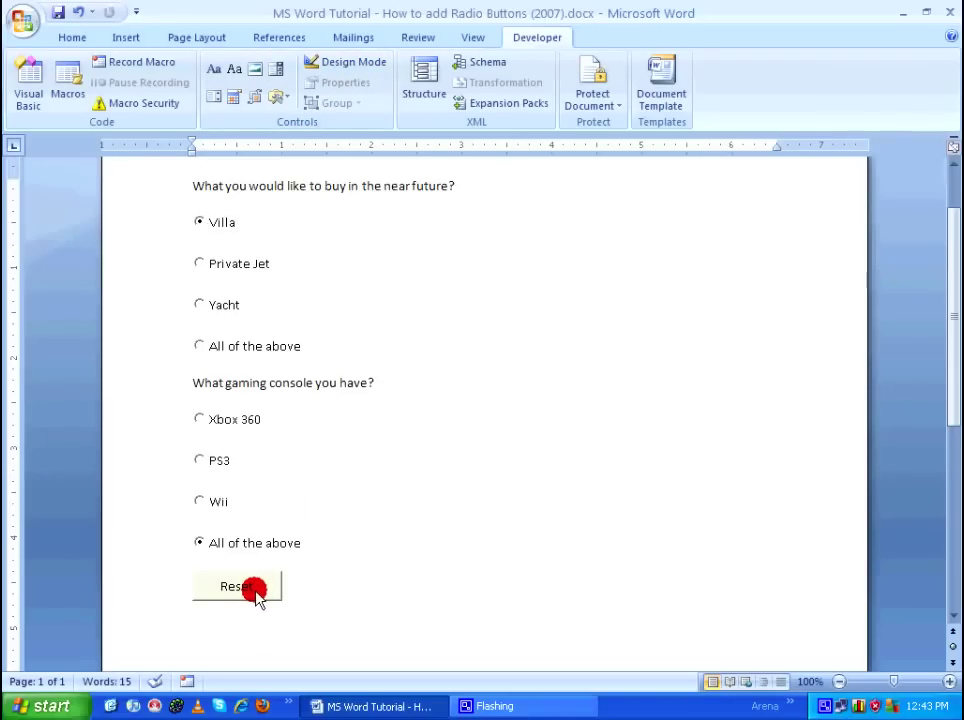
pyautogui.click(257, 592)
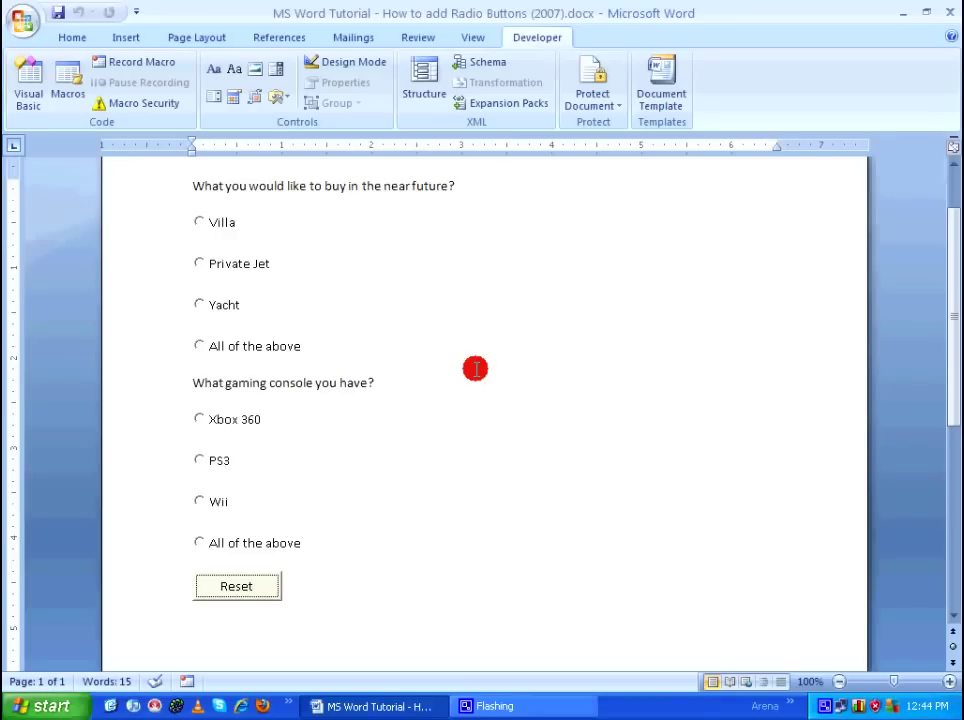
pyautogui.click(270, 596)
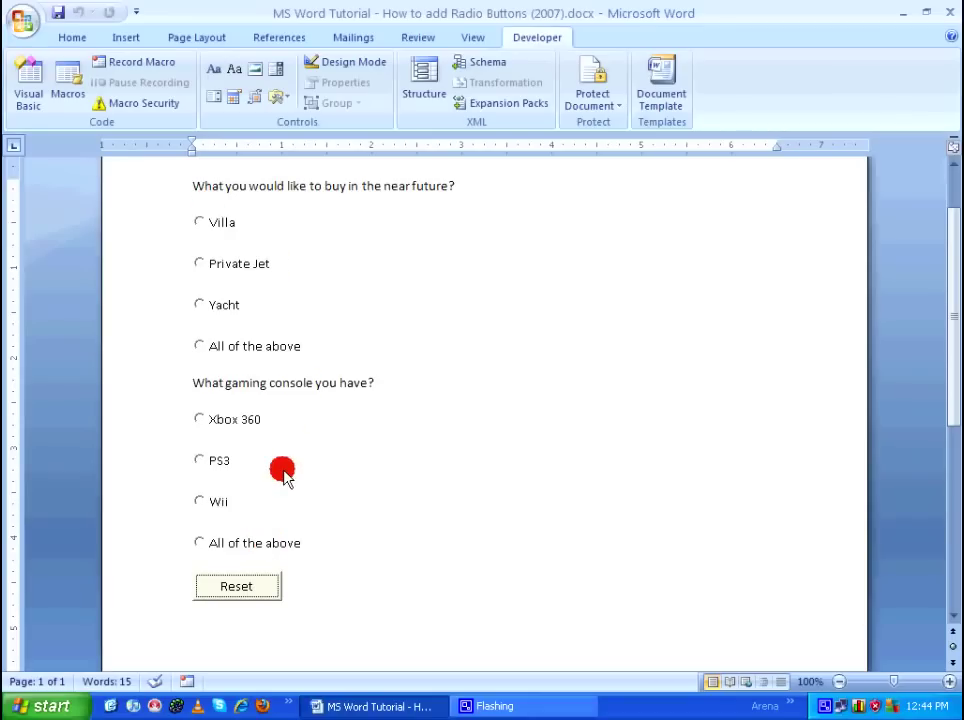